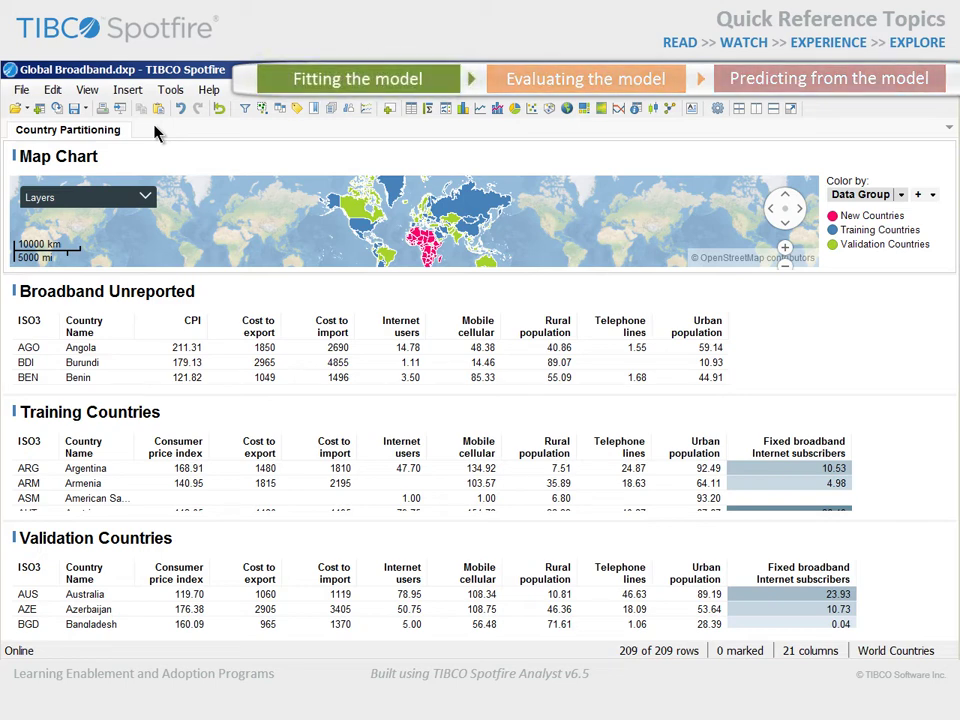
# Step: Start a regression model named MyModel01 with comment 'Assumes parametric statistical methods can be applied'
pyautogui.click(170, 90)
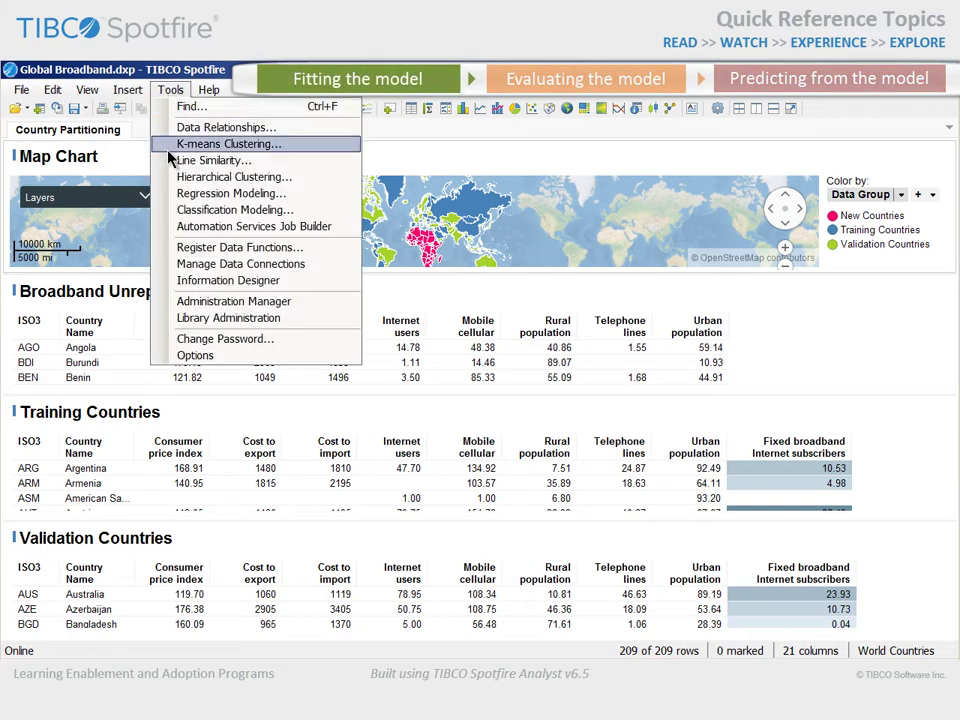
pyautogui.click(167, 192)
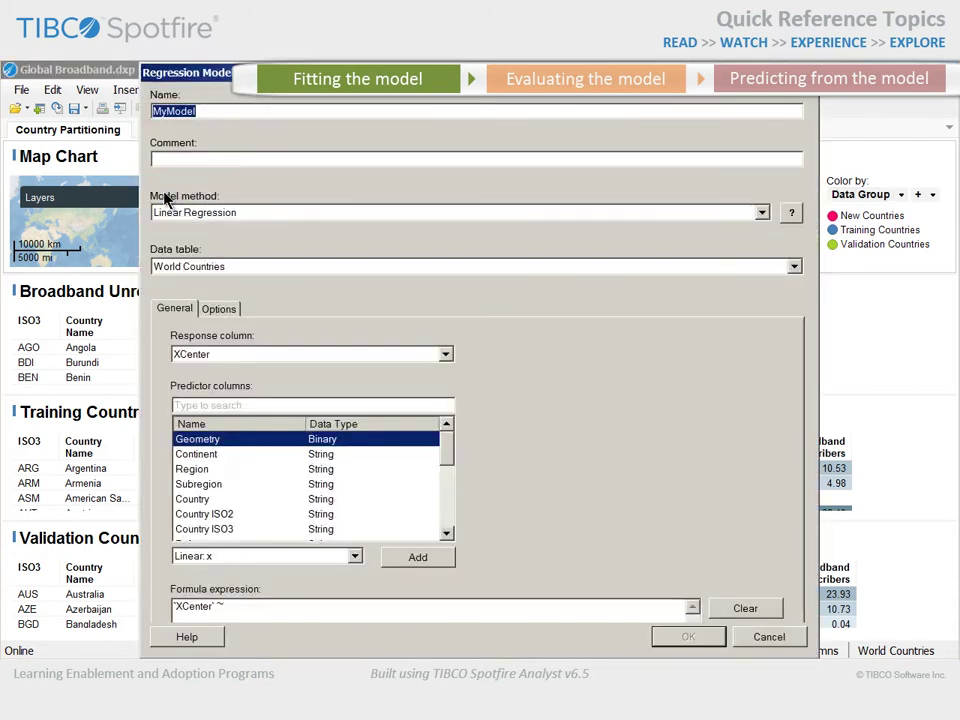
pyautogui.press('End')
pyautogui.write('01')
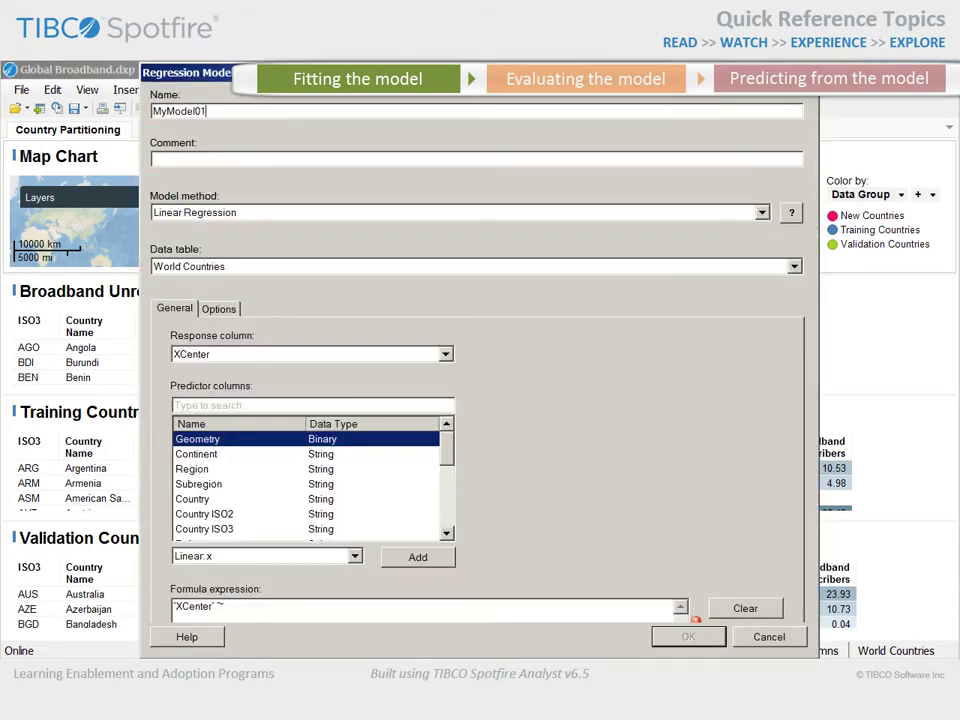
pyautogui.click(170, 161)
pyautogui.write('Assumes parametric st')
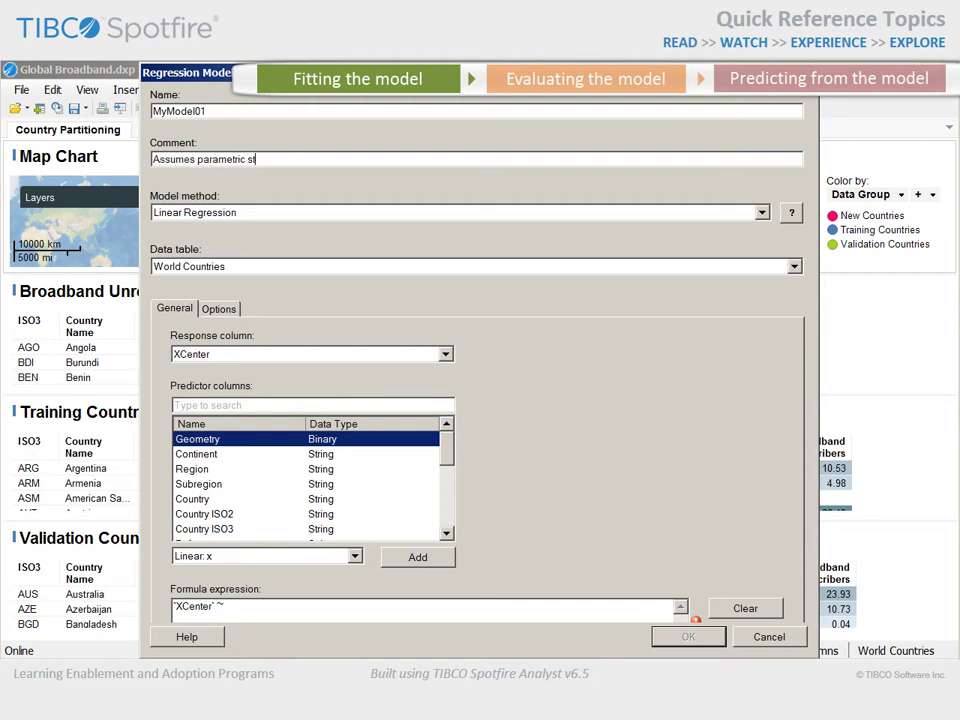
pyautogui.write('atistical methods can be applie')
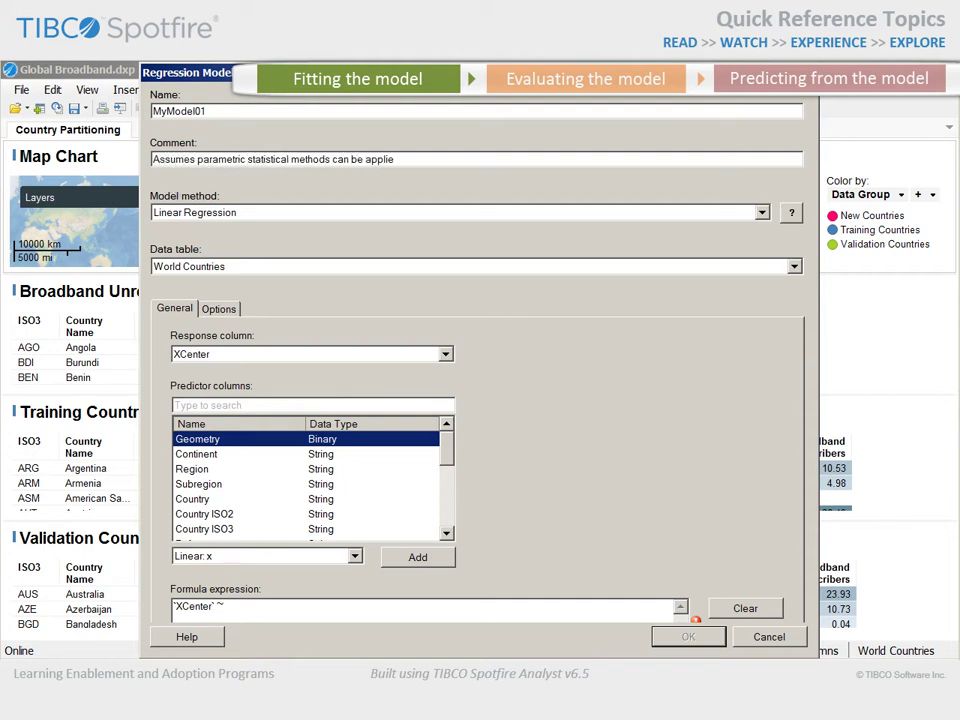
pyautogui.write('d')
# Step: Keep Linear Regression, use Training Countries, predict Fixed broadband Internet subscribers, and select Consumer price index as the first predictor
pyautogui.click(763, 213)
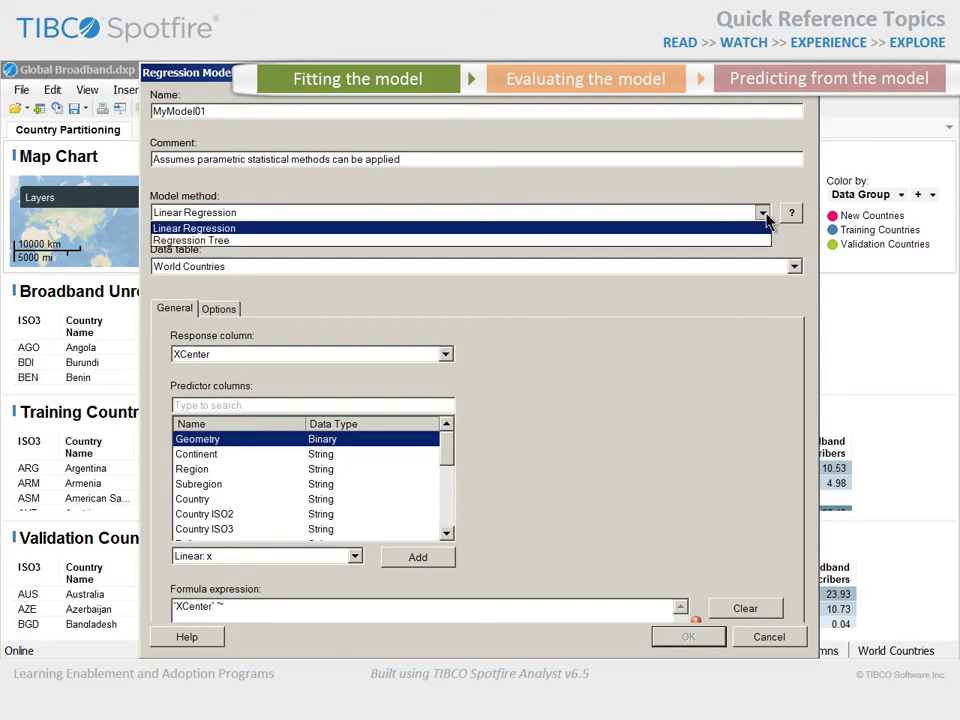
pyautogui.click(250, 229)
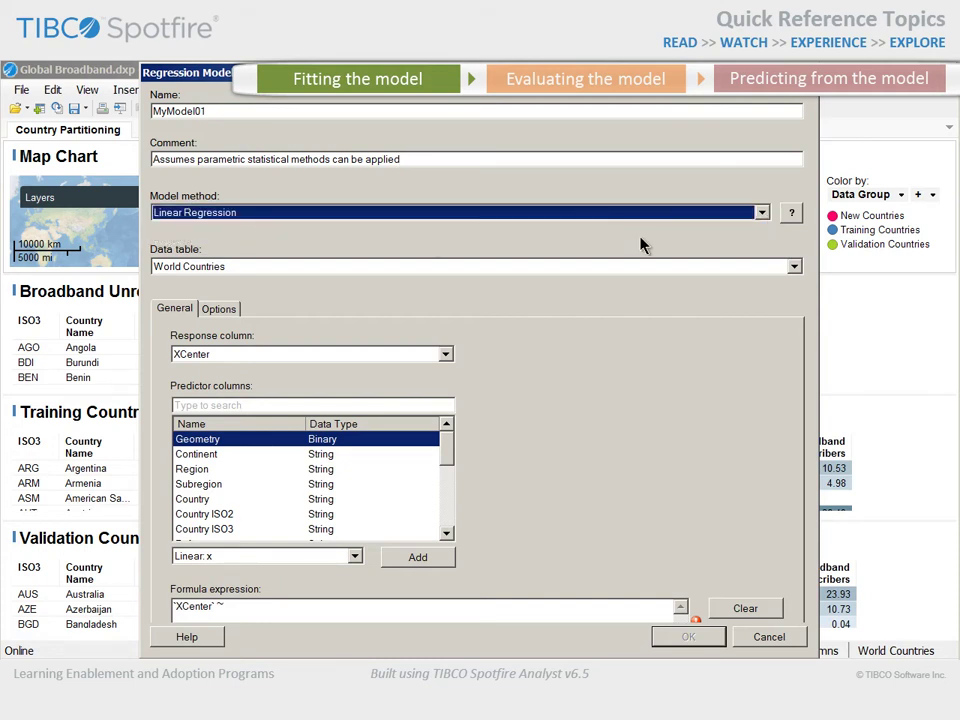
pyautogui.click(792, 268)
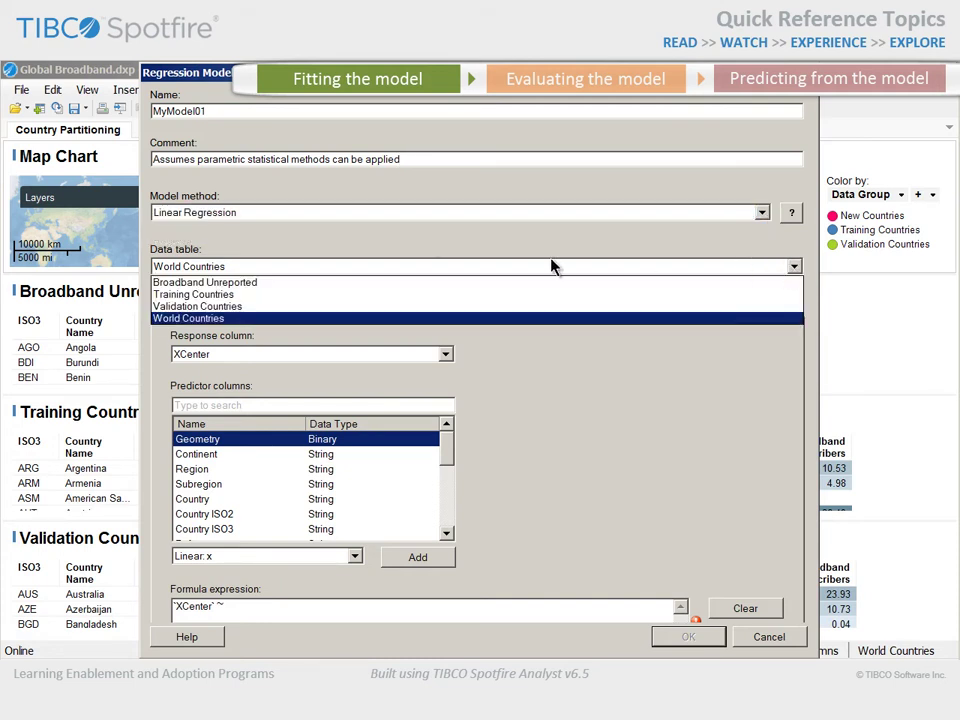
pyautogui.click(240, 295)
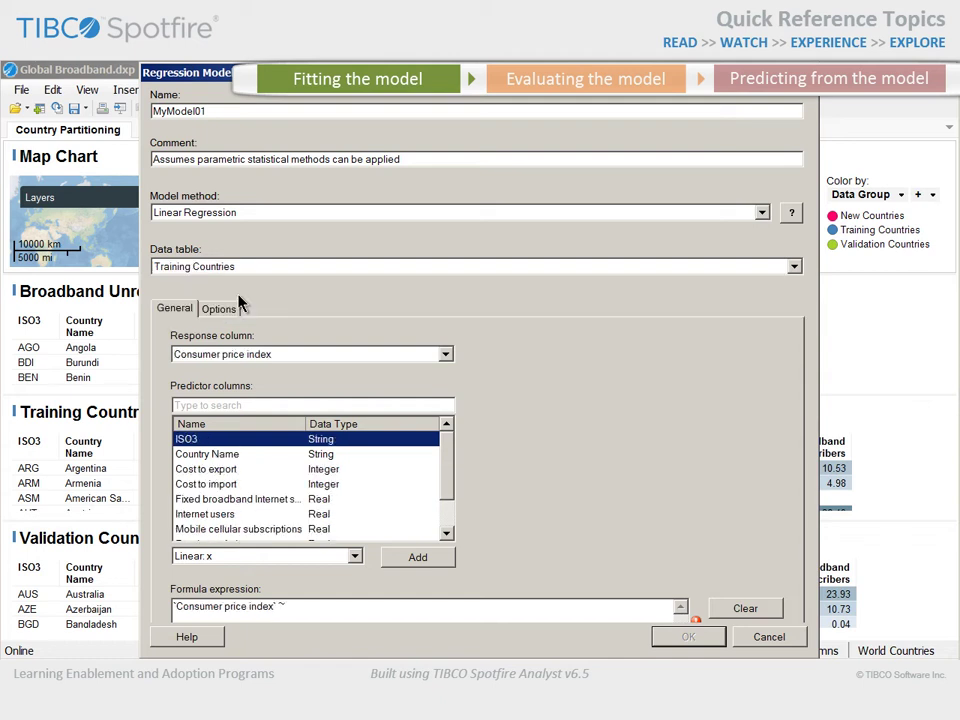
pyautogui.click(445, 354)
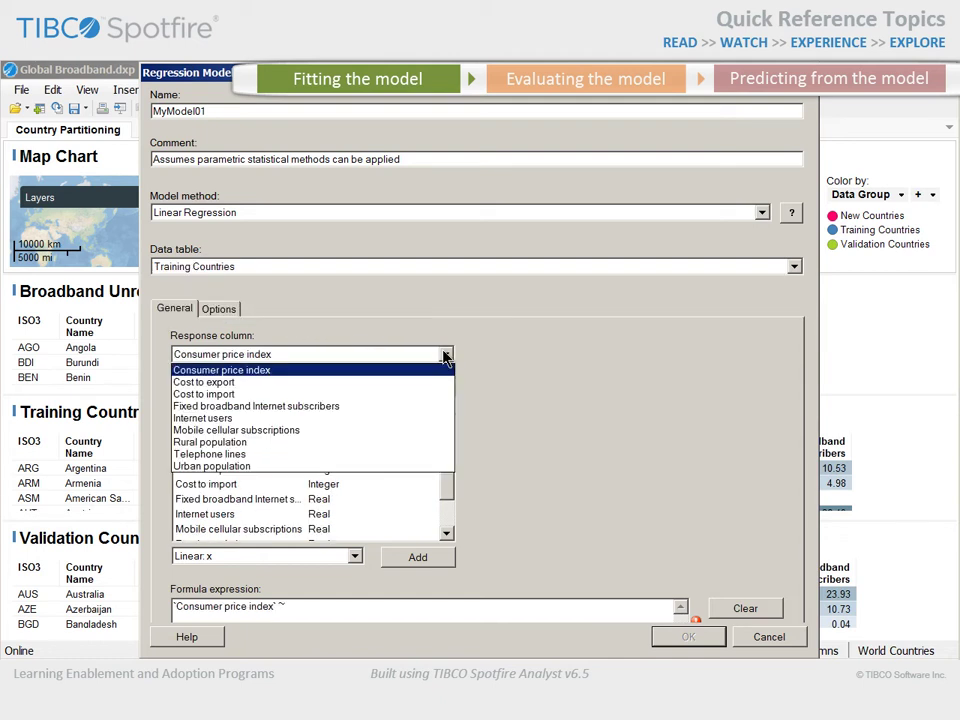
pyautogui.click(362, 409)
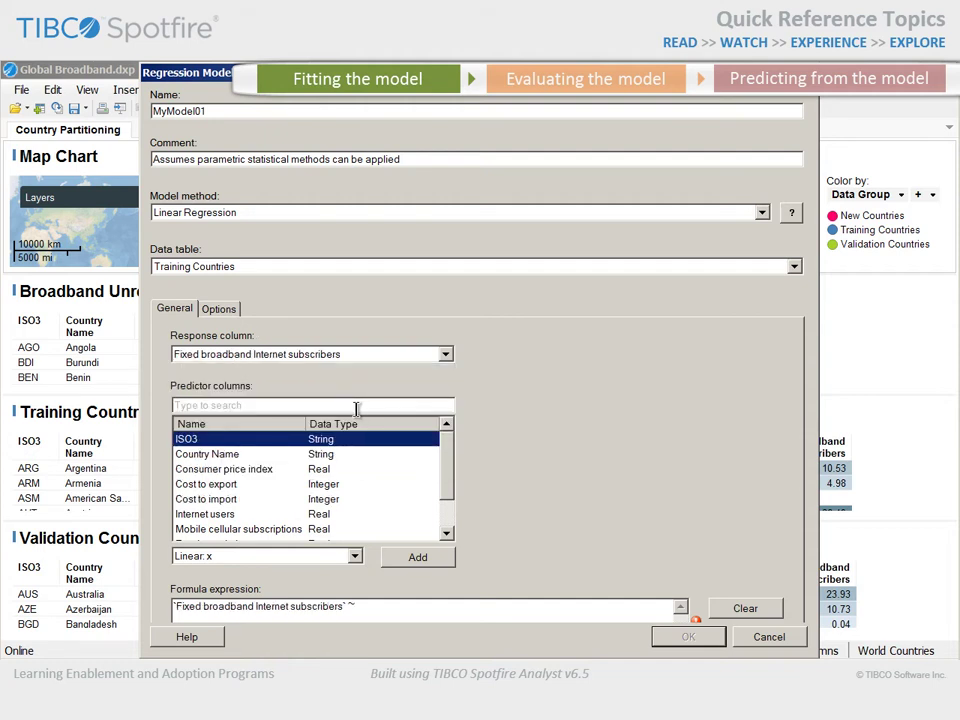
pyautogui.click(278, 474)
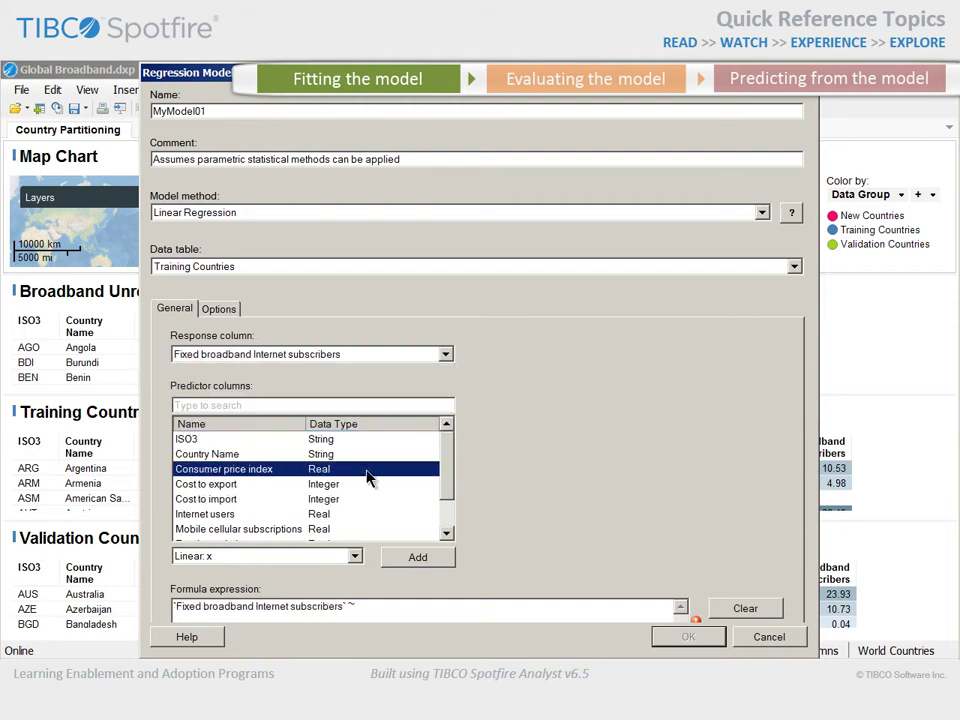
pyautogui.moveTo(443, 489); pyautogui.dragTo(404, 530)
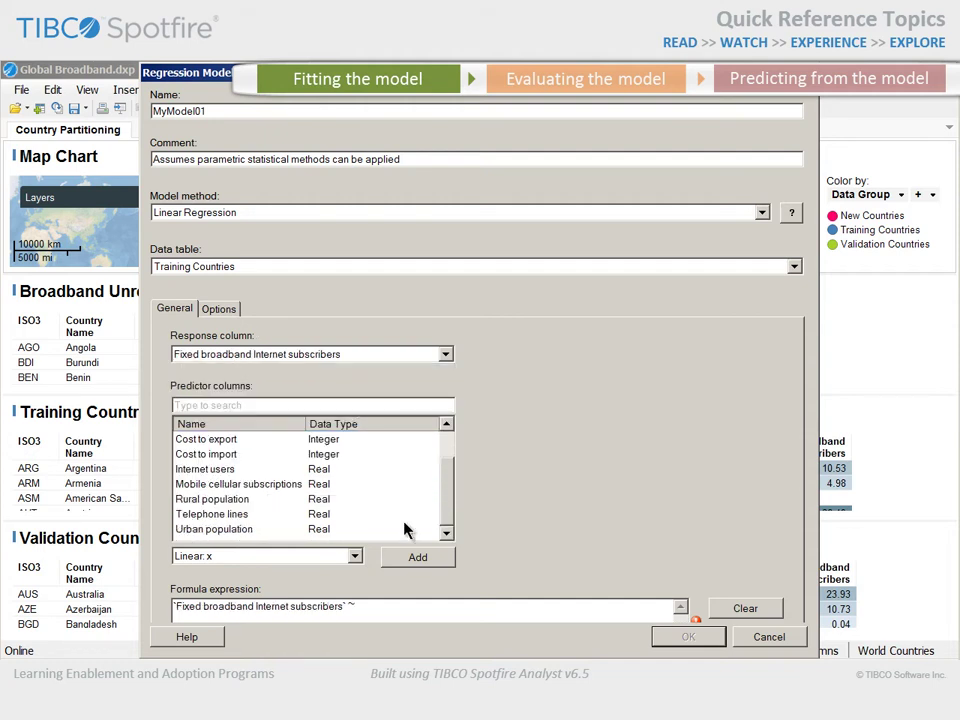
# Step: Add Consumer price index through Urban population to the formula as linear (x) terms
pyautogui.keyDown('shift'); pyautogui.click(248, 530); pyautogui.keyUp('shift')
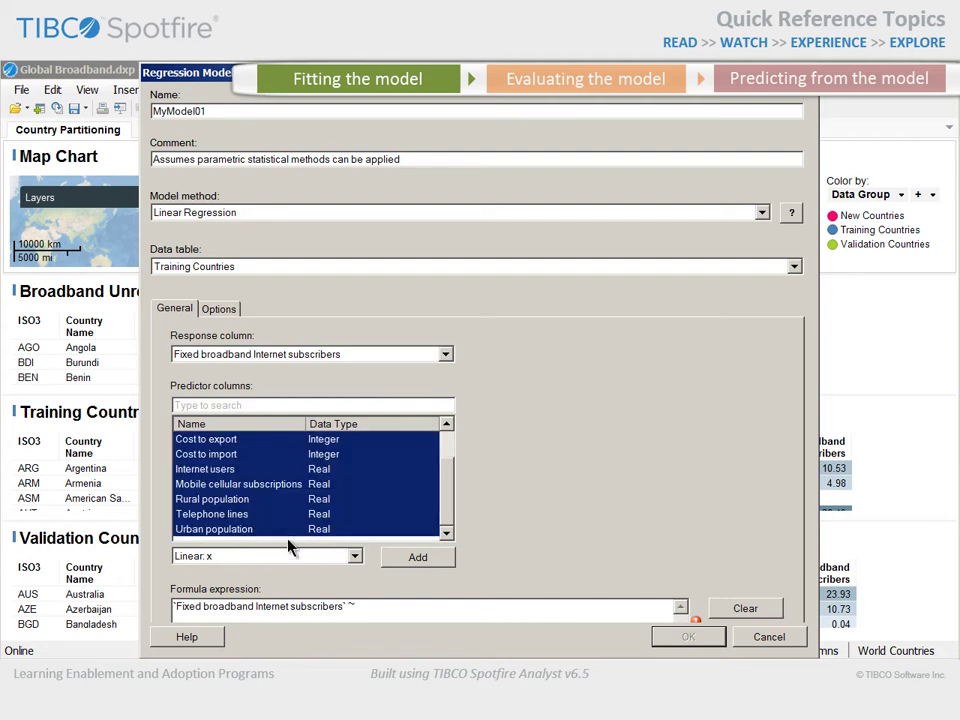
pyautogui.click(353, 558)
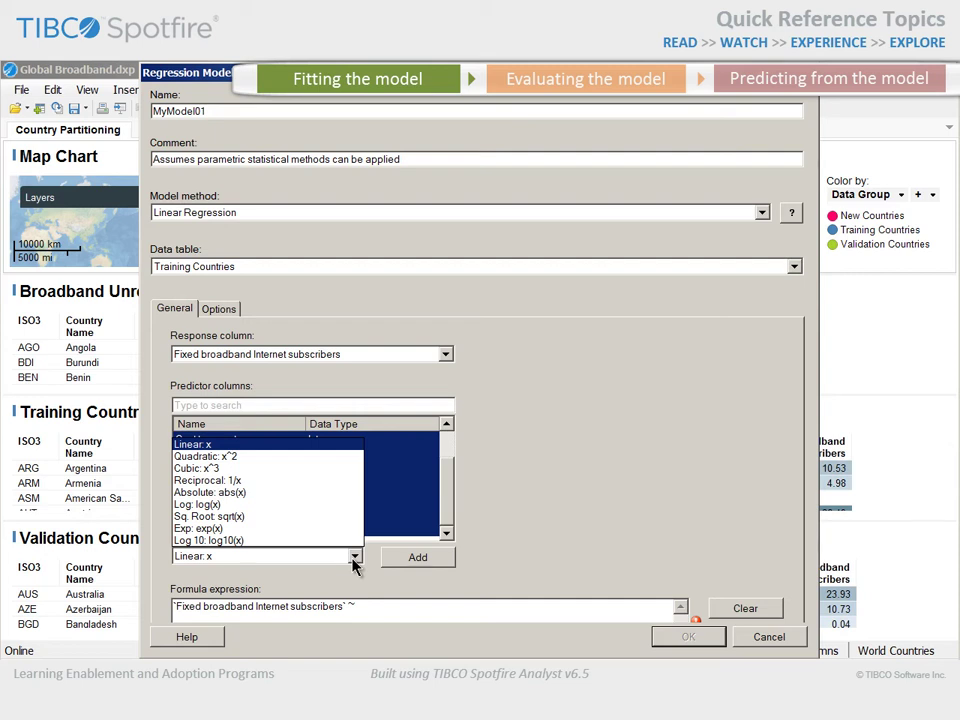
pyautogui.click(353, 558)
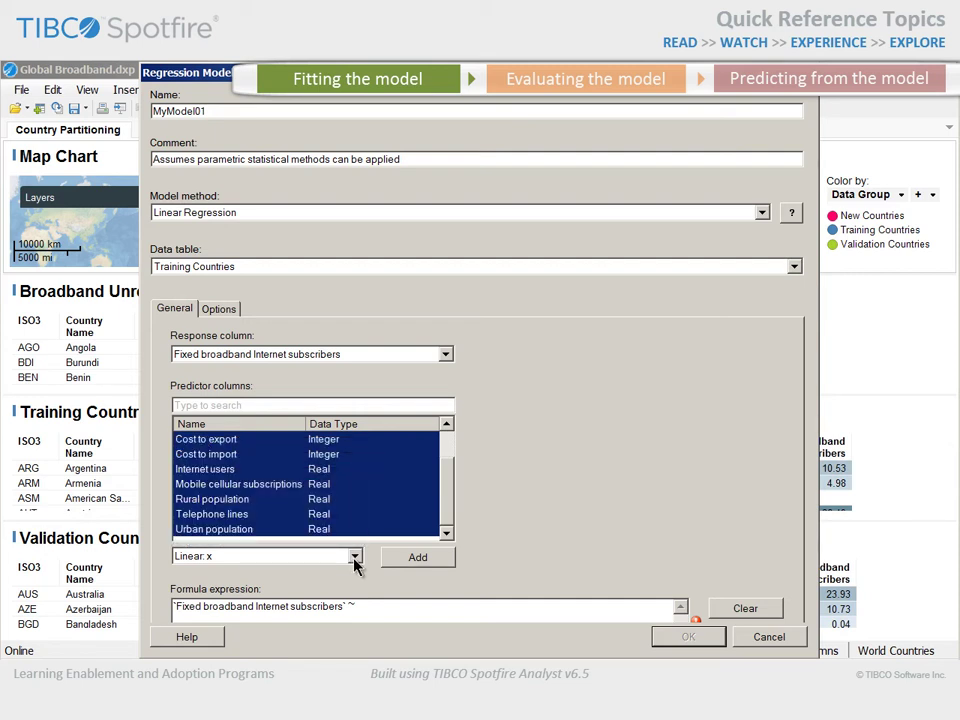
pyautogui.click(417, 557)
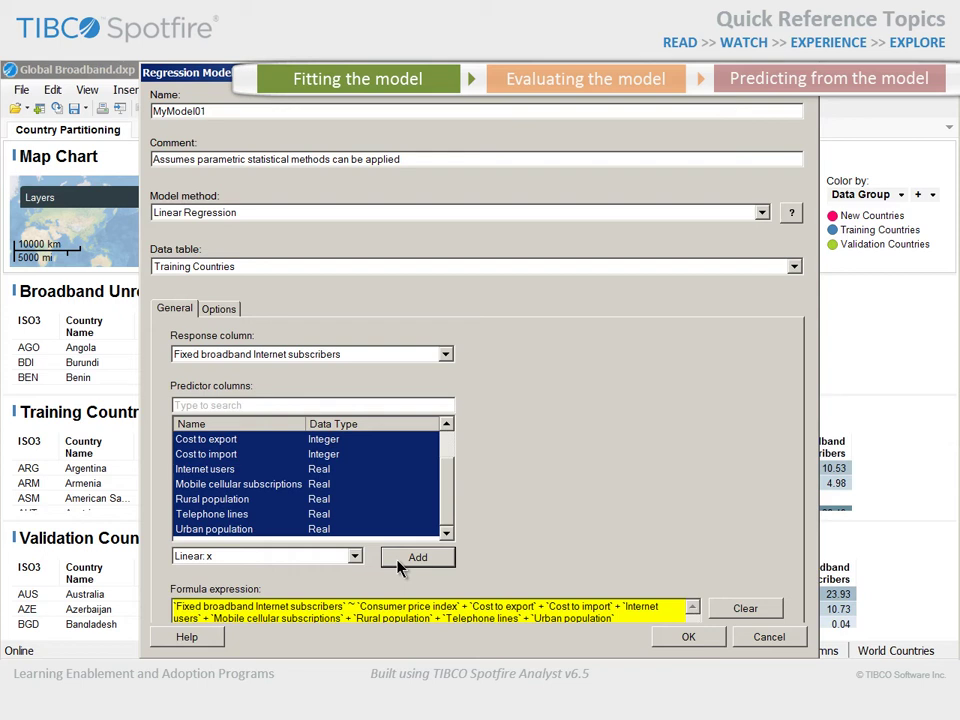
pyautogui.click(220, 309)
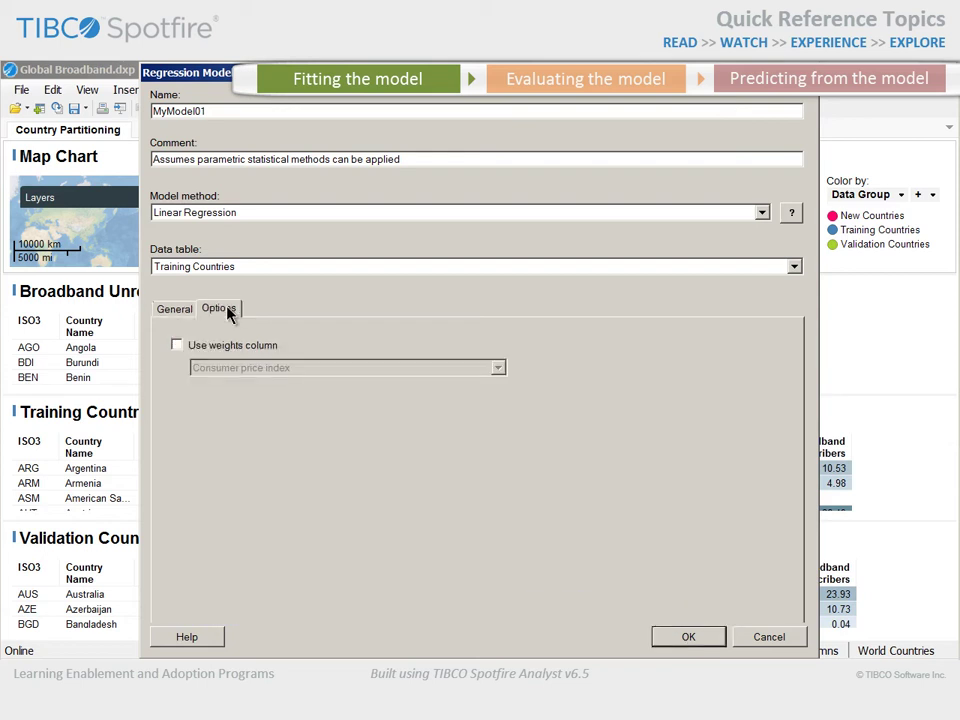
# Step: Leave the weights column off and fit MyModel01, yielding Multiple R-squared 0.8374
pyautogui.click(176, 345)
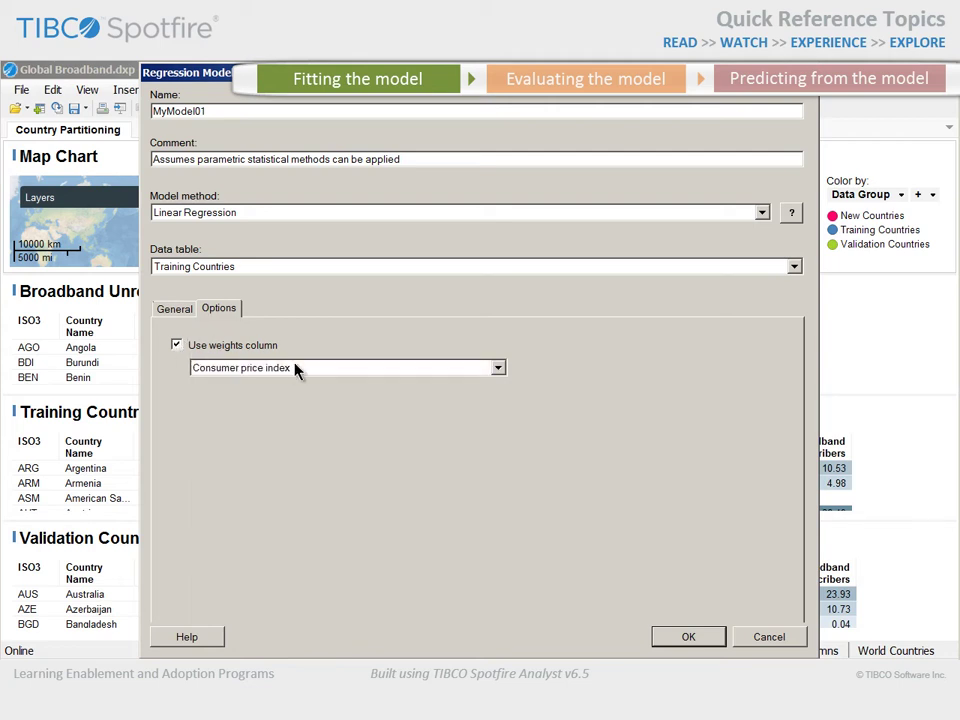
pyautogui.click(498, 369)
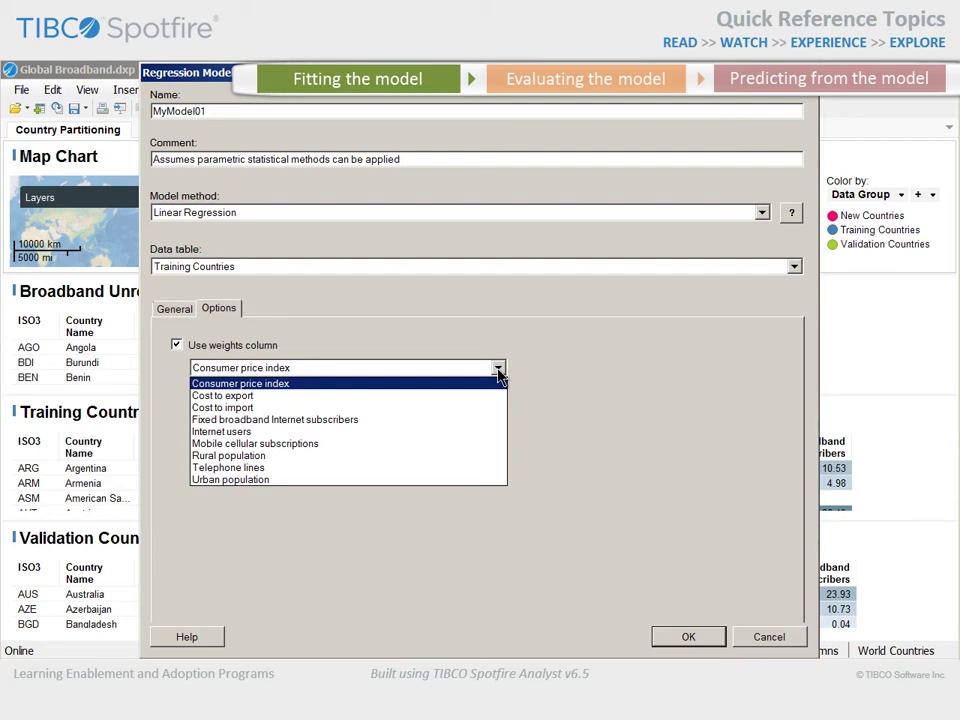
pyautogui.click(177, 345)
pyautogui.click(177, 345)
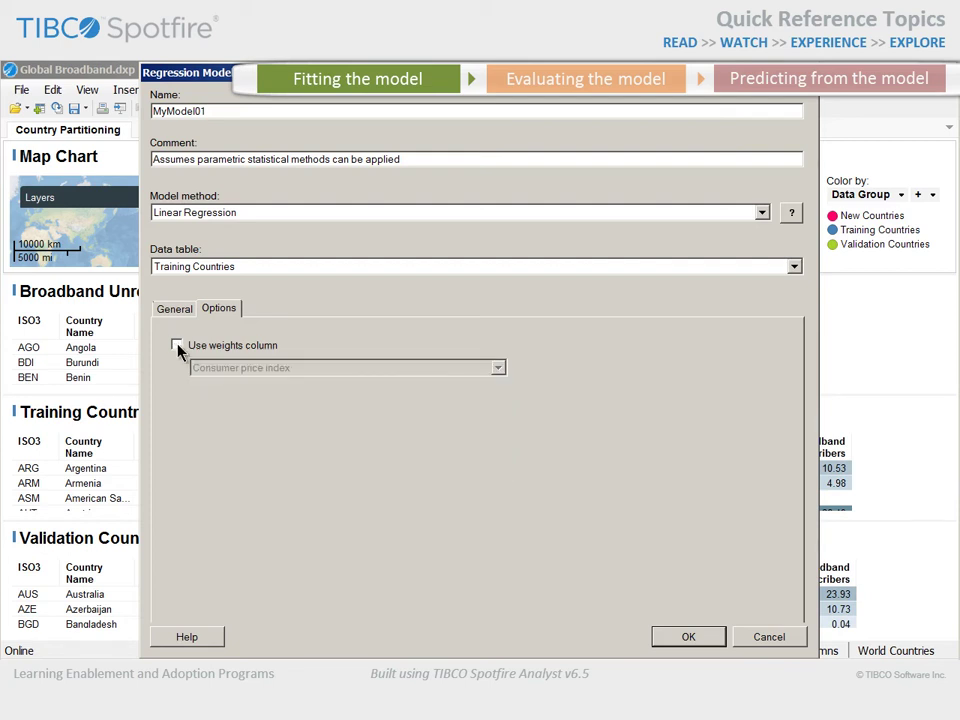
pyautogui.click(175, 311)
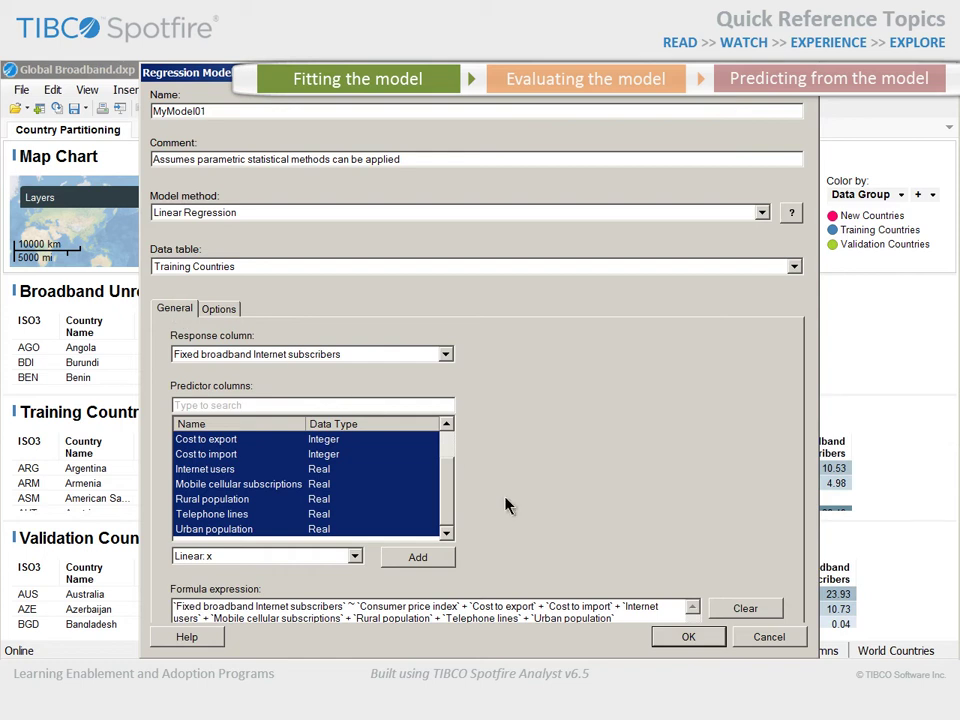
pyautogui.click(671, 640)
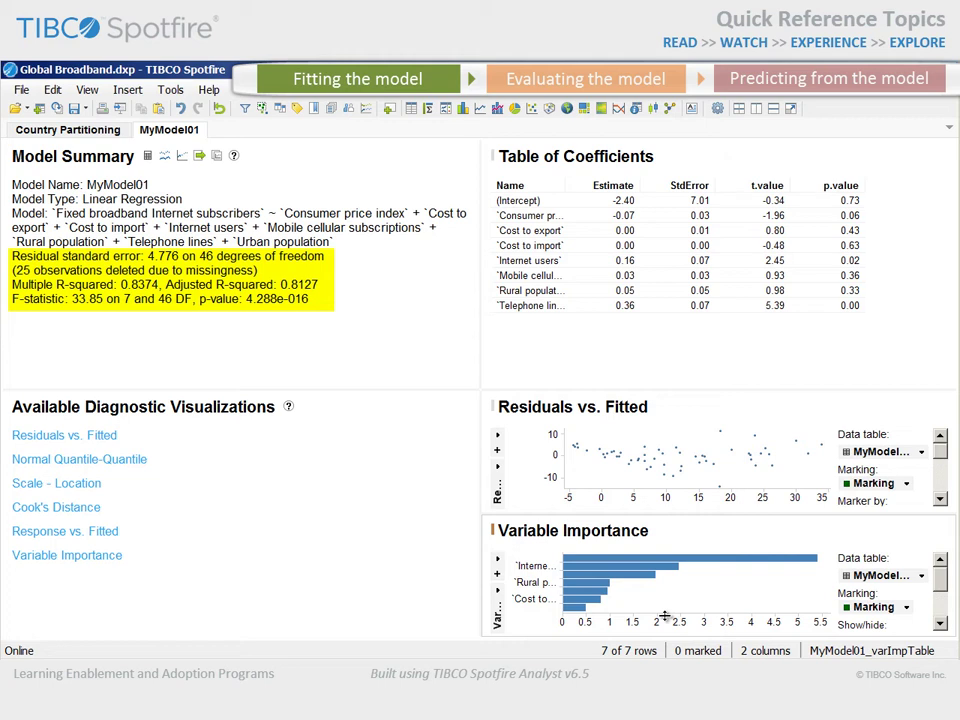
# Step: Widen the coefficients table's Name column and sort the terms by p.value ascending
pyautogui.click(565, 185)
pyautogui.moveTo(565, 185); pyautogui.dragTo(625, 190)
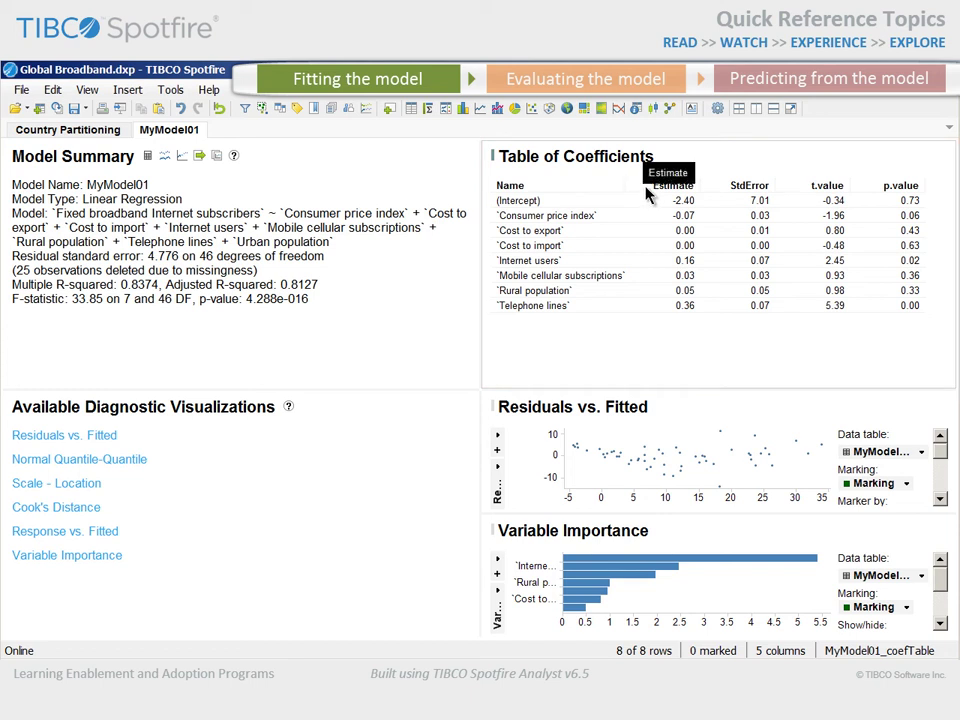
pyautogui.click(871, 188)
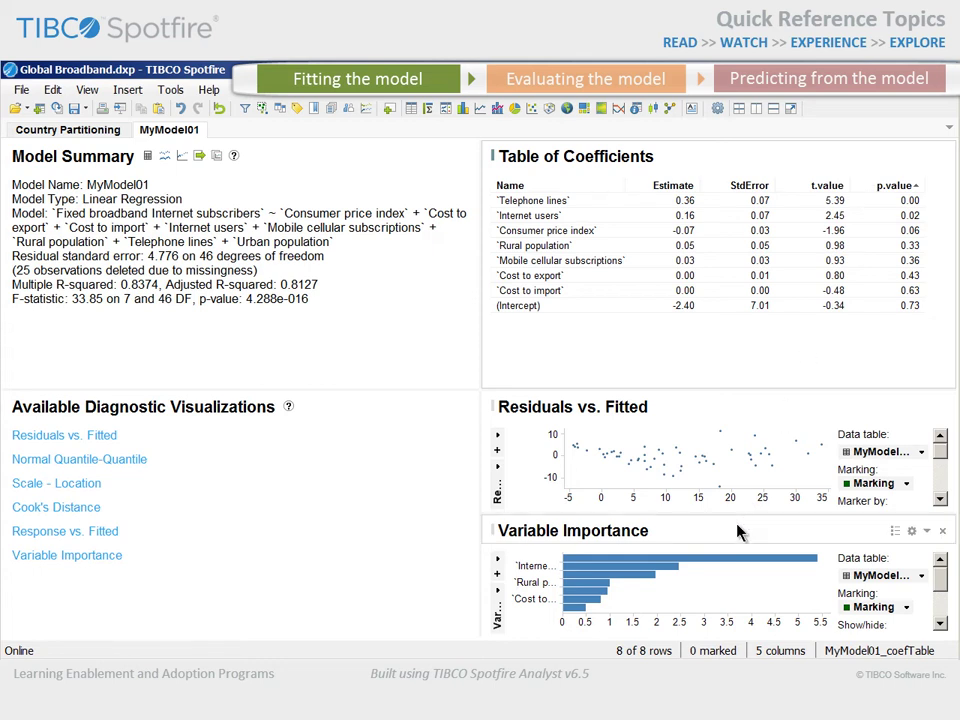
# Step: Rearrange panels so Residuals vs. Fitted fills the large top-right slot, hiding Variable Importance's legend
pyautogui.moveTo(739, 531); pyautogui.dragTo(741, 270)
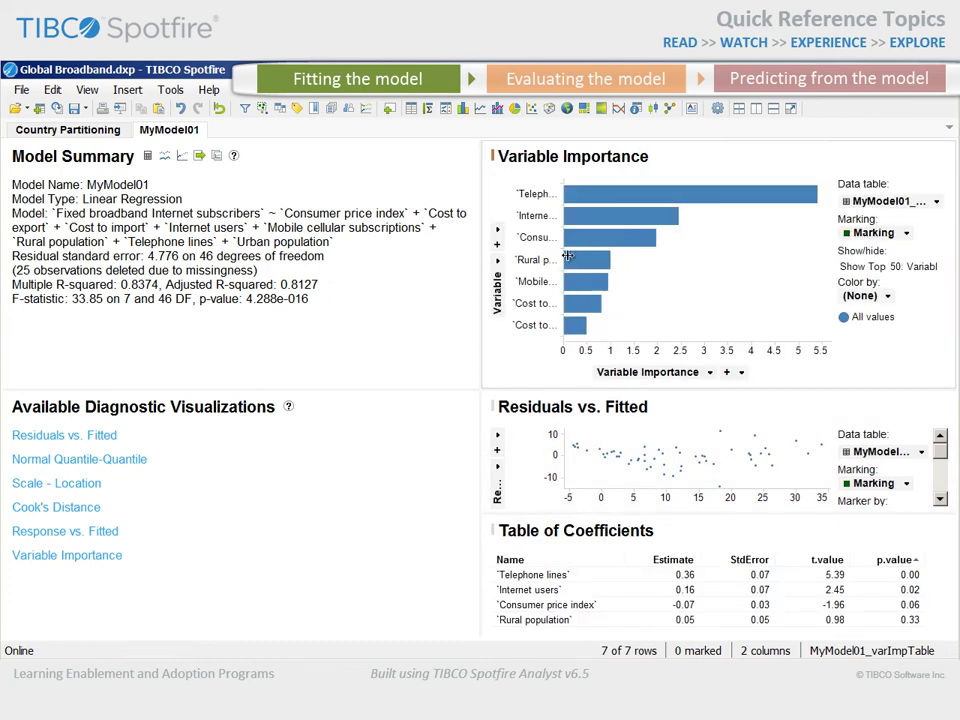
pyautogui.click(896, 157)
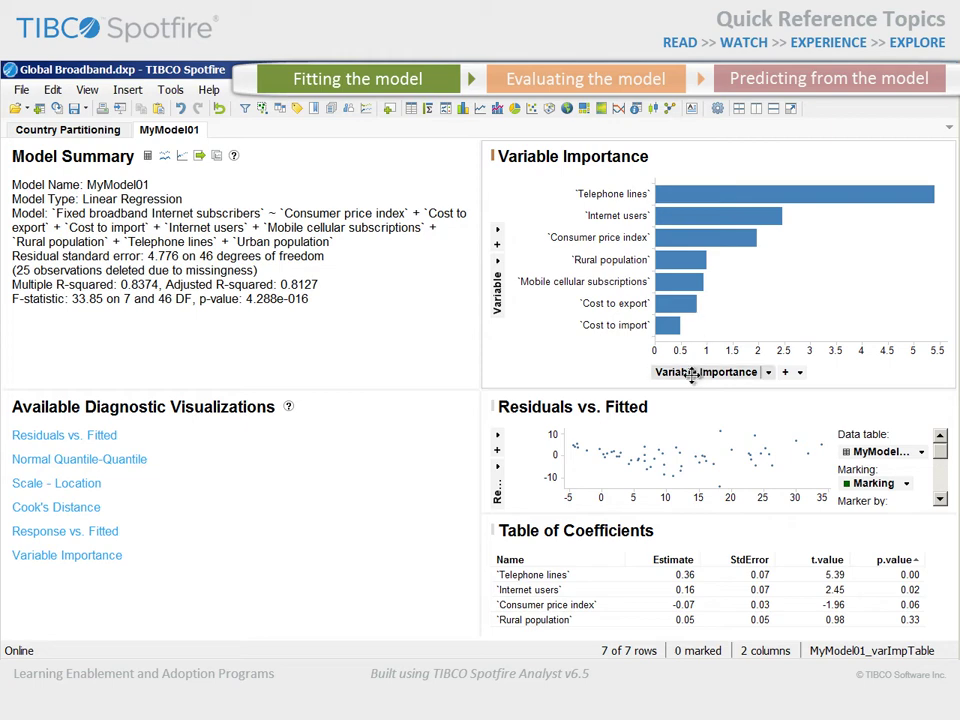
pyautogui.moveTo(690, 405); pyautogui.dragTo(700, 281)
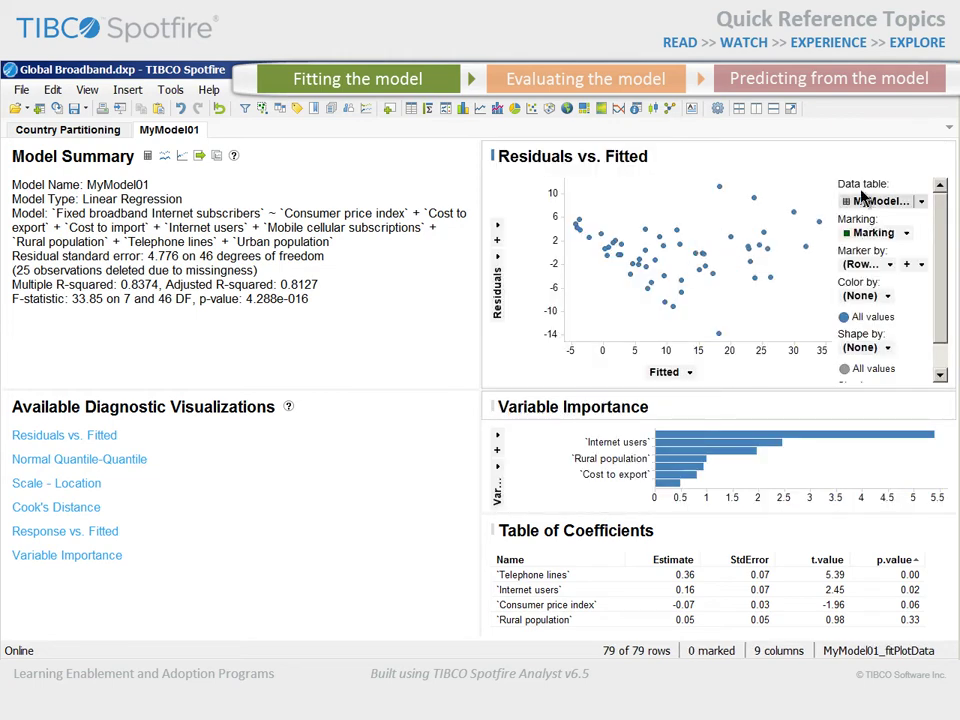
# Step: Hide the Residuals vs. Fitted legend and place a new Normal Quantile-Quantile plot top-right
pyautogui.click(895, 158)
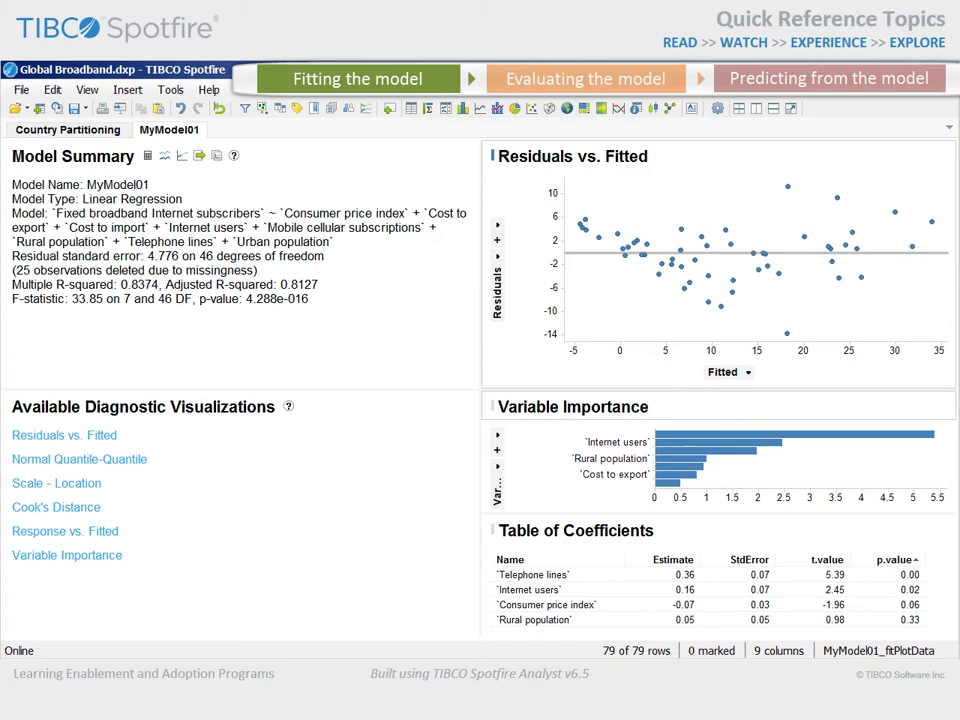
pyautogui.click(120, 463)
pyautogui.moveTo(720, 474); pyautogui.dragTo(760, 260)
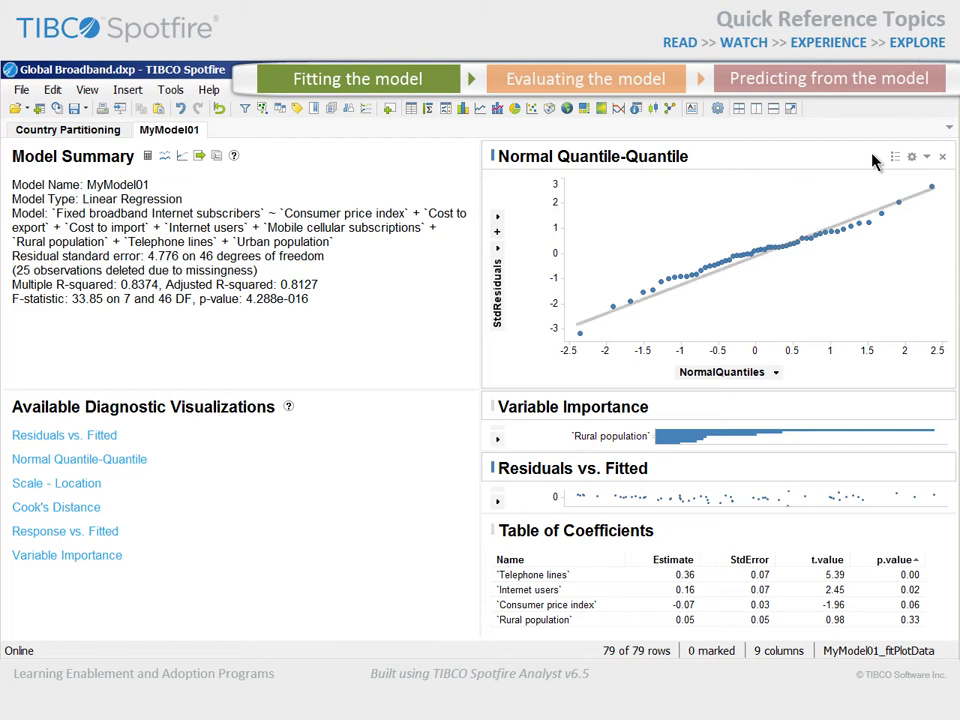
# Step: Add Scale - Location and Cook's Distance plots, moving Cook's Distance top-right and hiding both legends
pyautogui.click(78, 485)
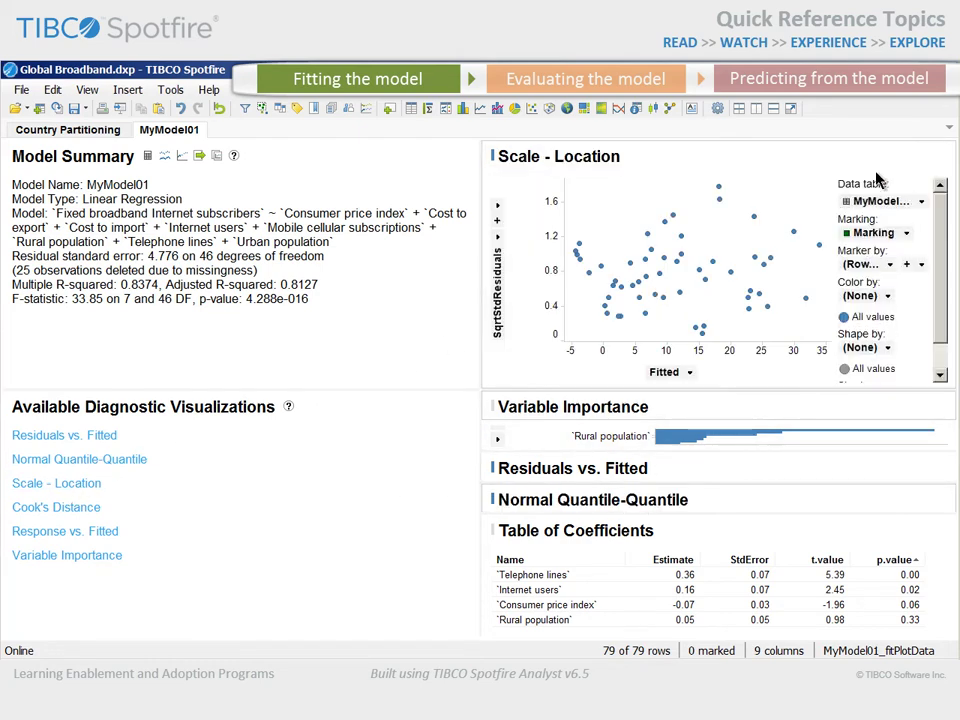
pyautogui.click(895, 157)
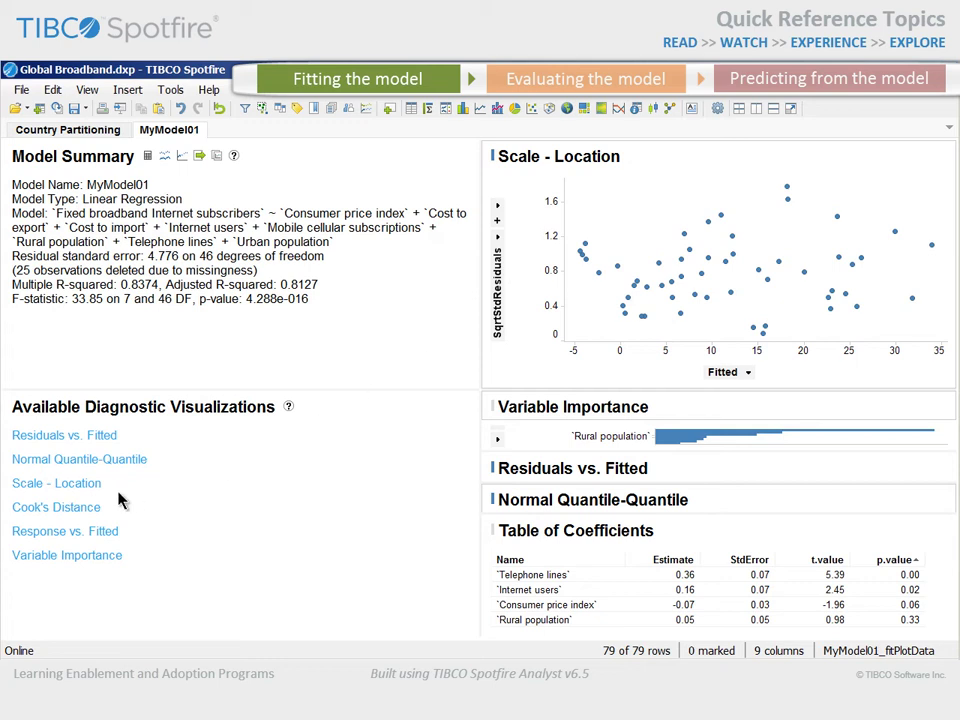
pyautogui.click(70, 508)
pyautogui.moveTo(548, 513); pyautogui.dragTo(600, 260)
pyautogui.click(896, 157)
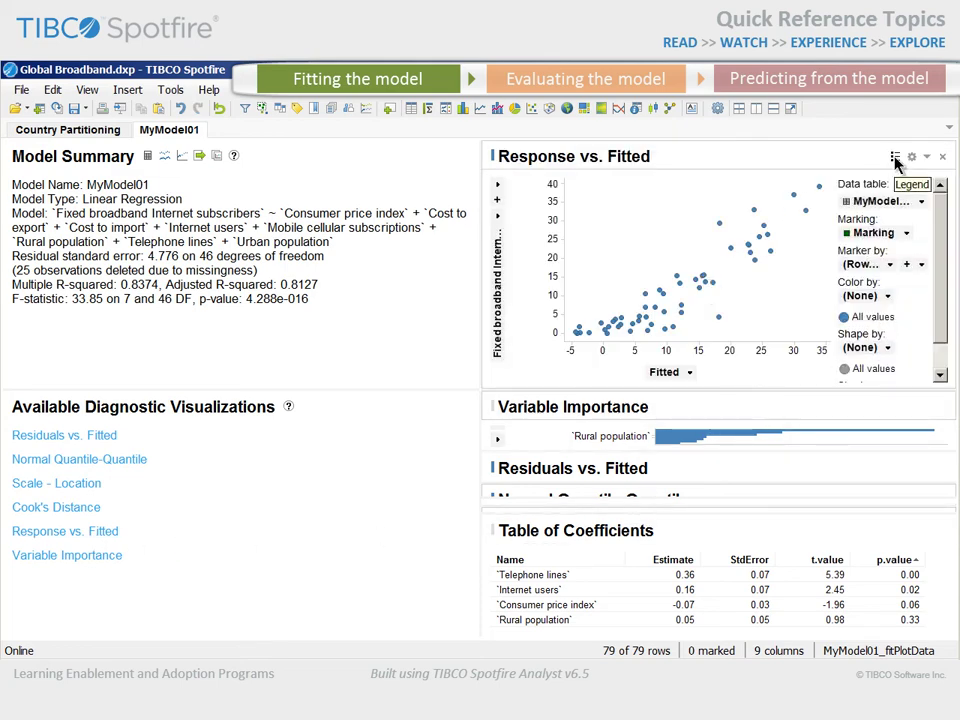
# Step: Hide the Response vs. Fitted legend so its chart fills the panel
pyautogui.click(895, 159)
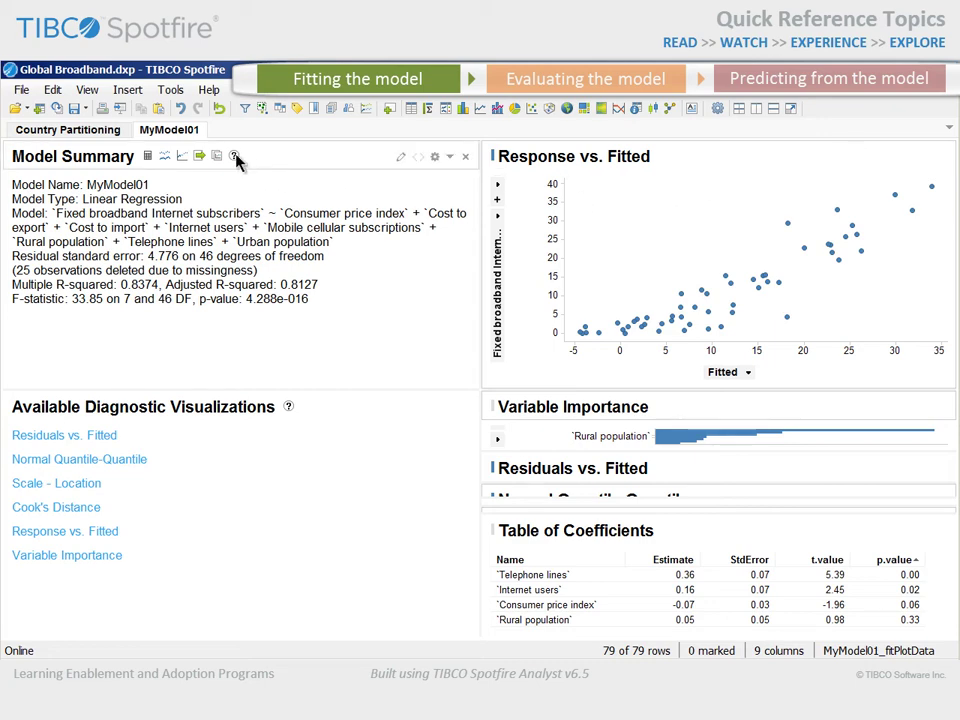
pyautogui.click(171, 90)
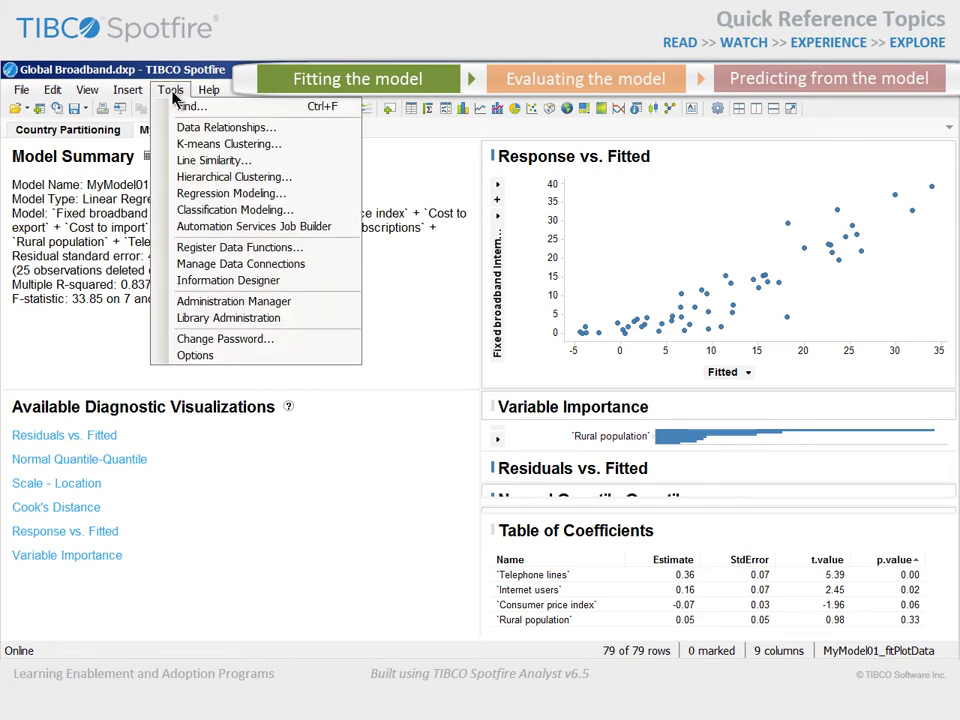
# Step: Start a model named MyModel02 with comment 'Applies nonparametric statistical methods'
pyautogui.click(166, 195)
pyautogui.press('End')
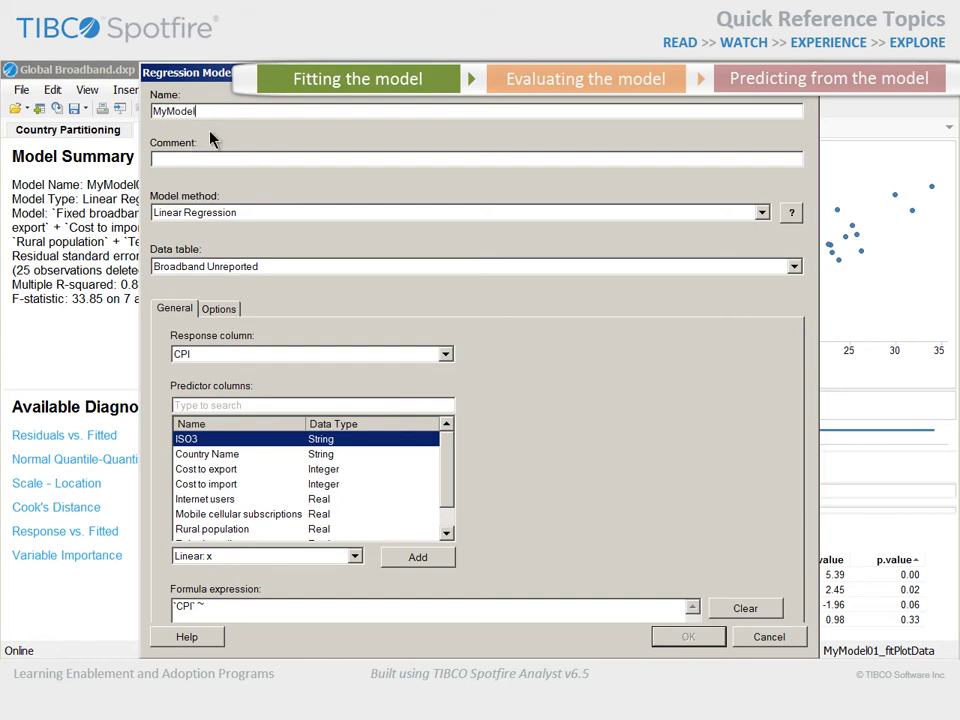
pyautogui.write('02')
pyautogui.click(191, 158)
pyautogui.write('Applies no')
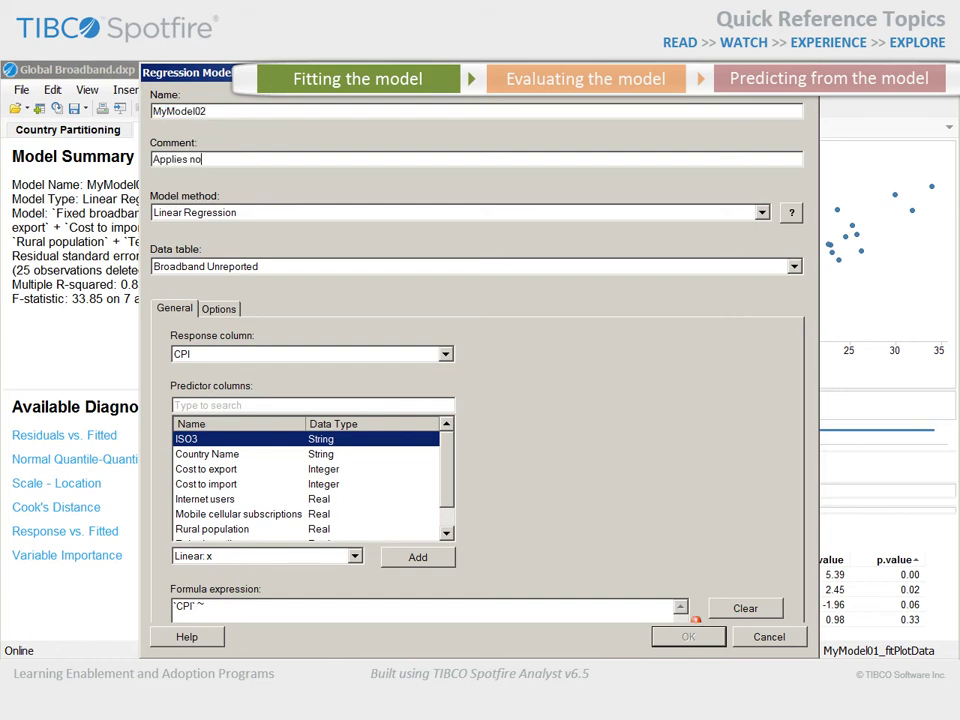
pyautogui.write('nparametric statistical methods')
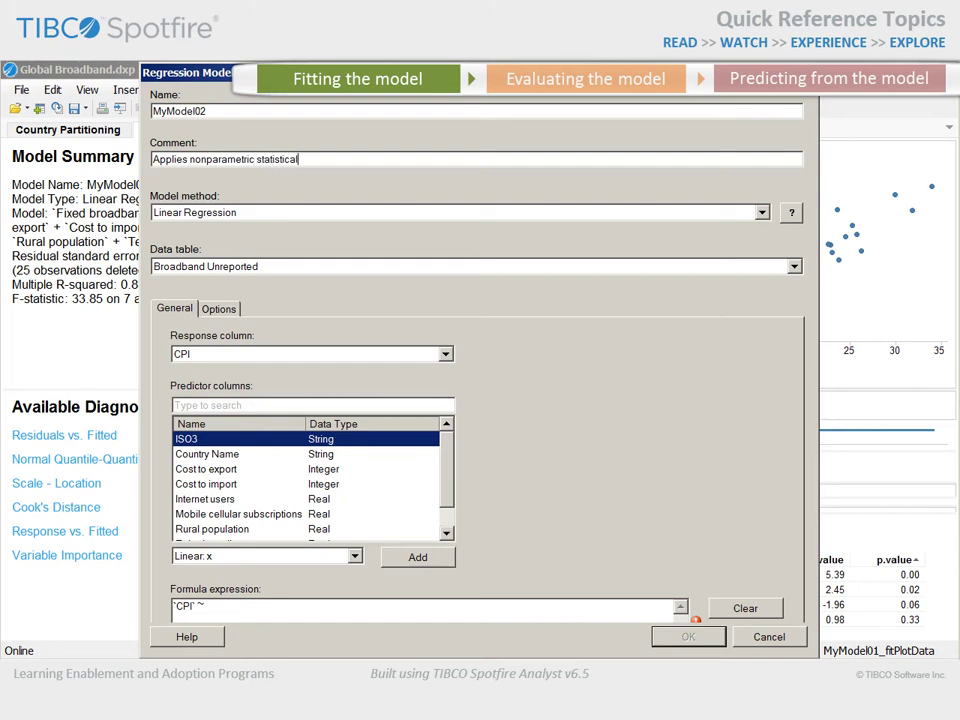
# Step: Fit a Regression Tree on Training Countries predicting Fixed broadband subscribers from Consumer price index through Urban population
pyautogui.click(762, 212)
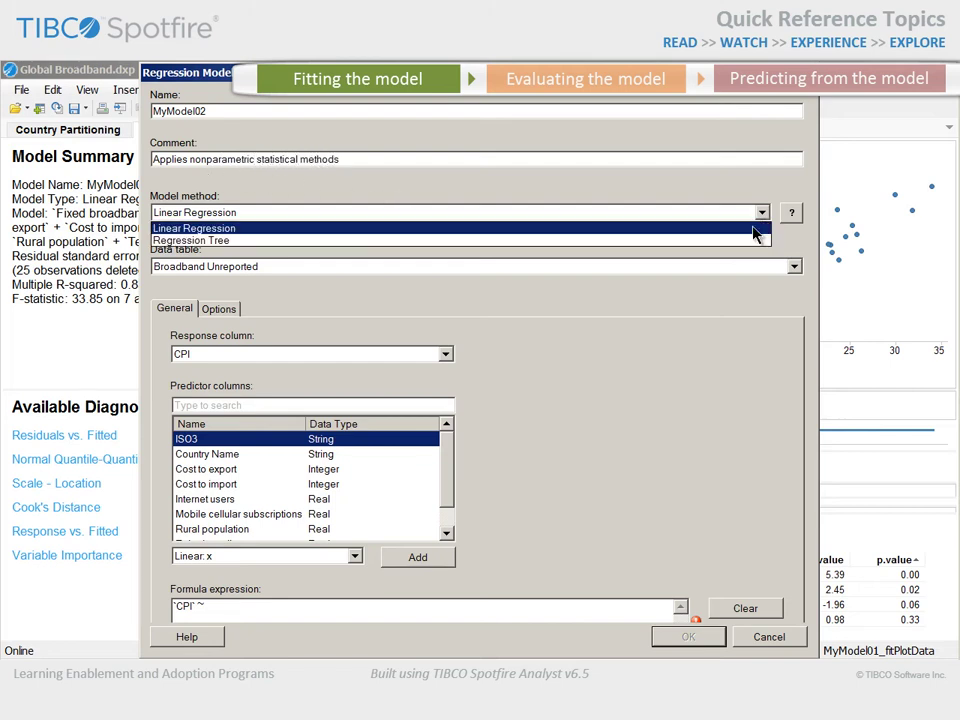
pyautogui.click(752, 241)
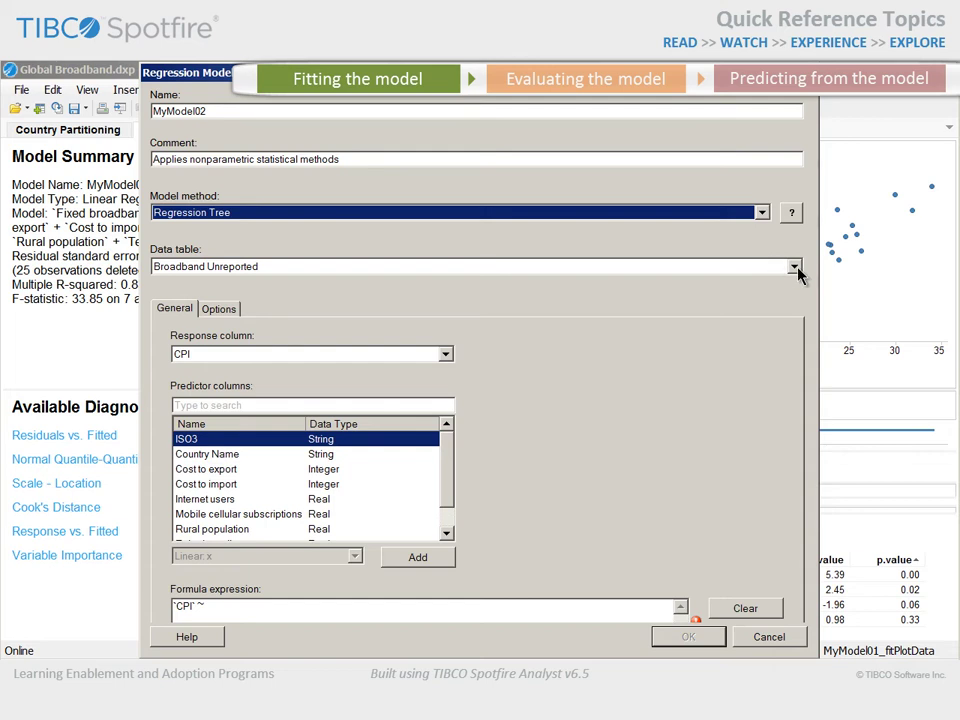
pyautogui.click(795, 268)
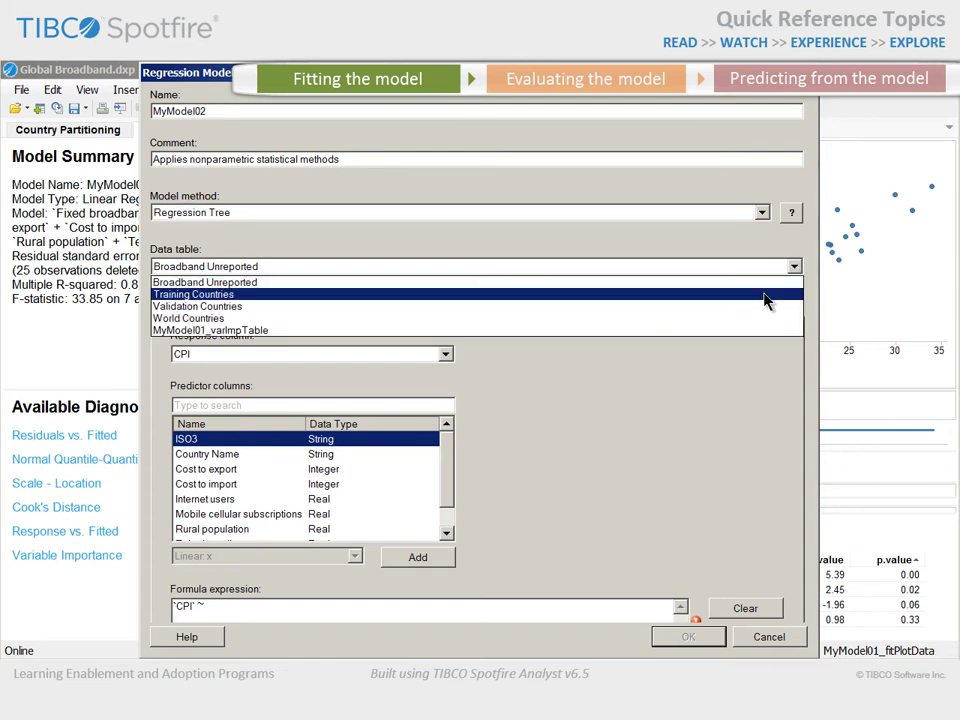
pyautogui.click(765, 297)
pyautogui.click(445, 354)
pyautogui.click(388, 404)
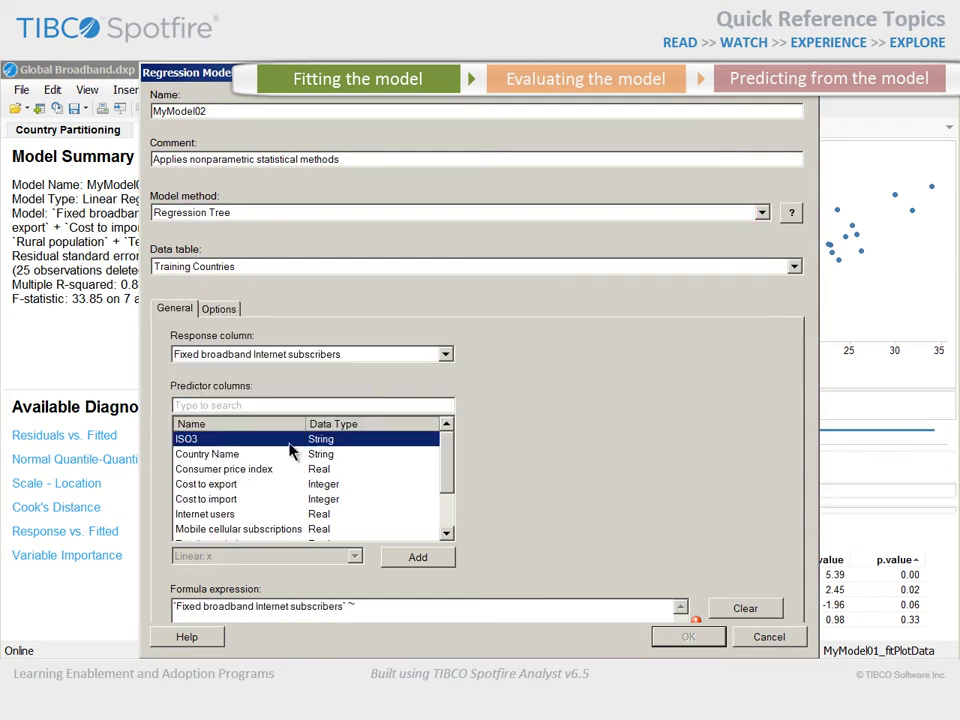
pyautogui.click(282, 469)
pyautogui.scroll(-2, 446, 478)
pyautogui.keyDown('shift'); pyautogui.click(248, 515); pyautogui.keyUp('shift')
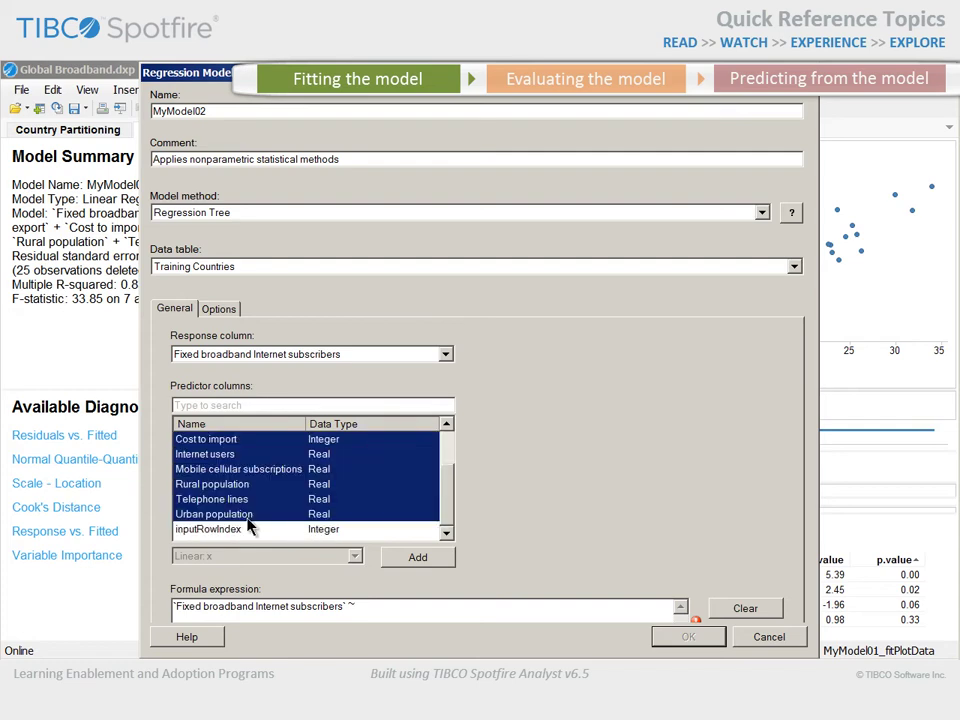
pyautogui.click(418, 557)
pyautogui.click(672, 637)
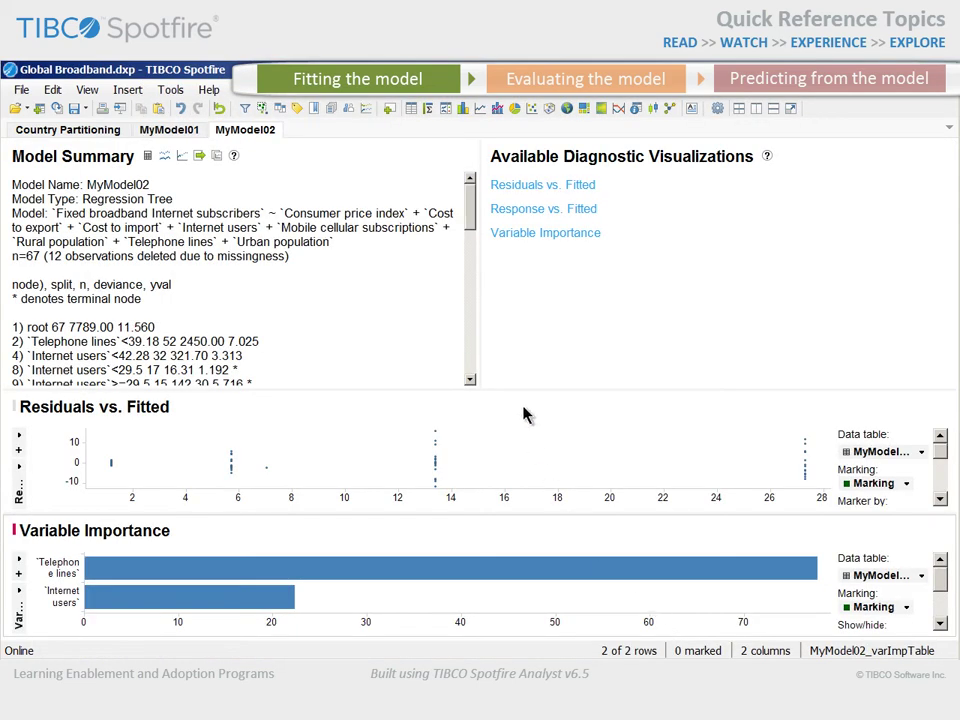
# Step: Lay out residuals, Variable Importance and Response vs. Fitted plots side by side with legends hidden
pyautogui.moveTo(472, 215); pyautogui.dragTo(472, 232)
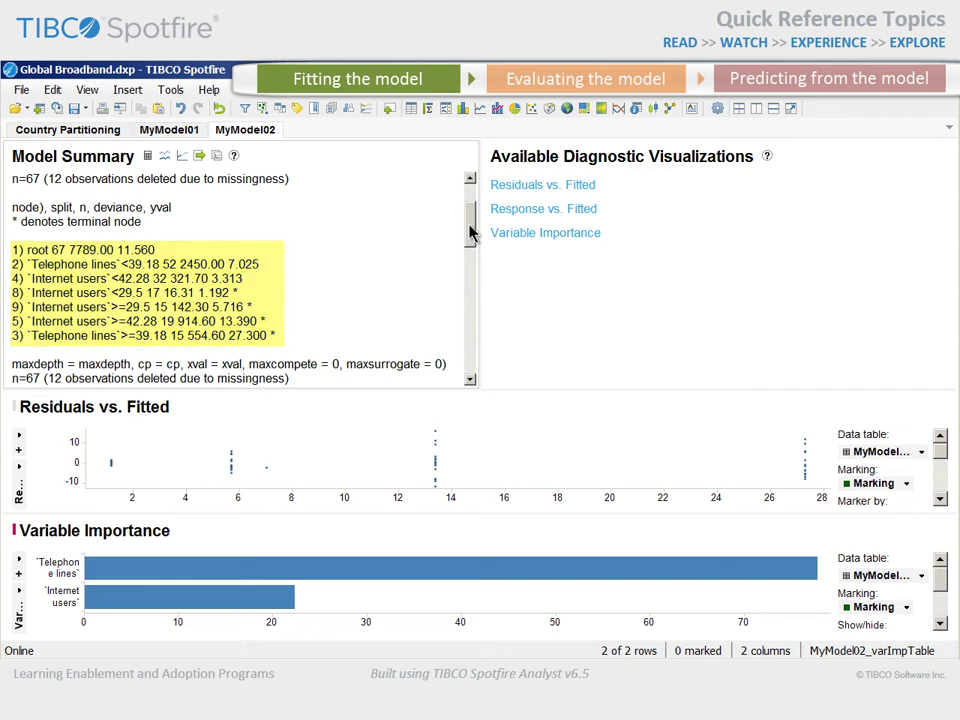
pyautogui.moveTo(470, 234)
pyautogui.mouseDown()
pyautogui.moveTo(474, 361)
pyautogui.moveTo(472, 232)
pyautogui.mouseUp()
pyautogui.moveTo(309, 538); pyautogui.dragTo(729, 452)
pyautogui.click(896, 407)
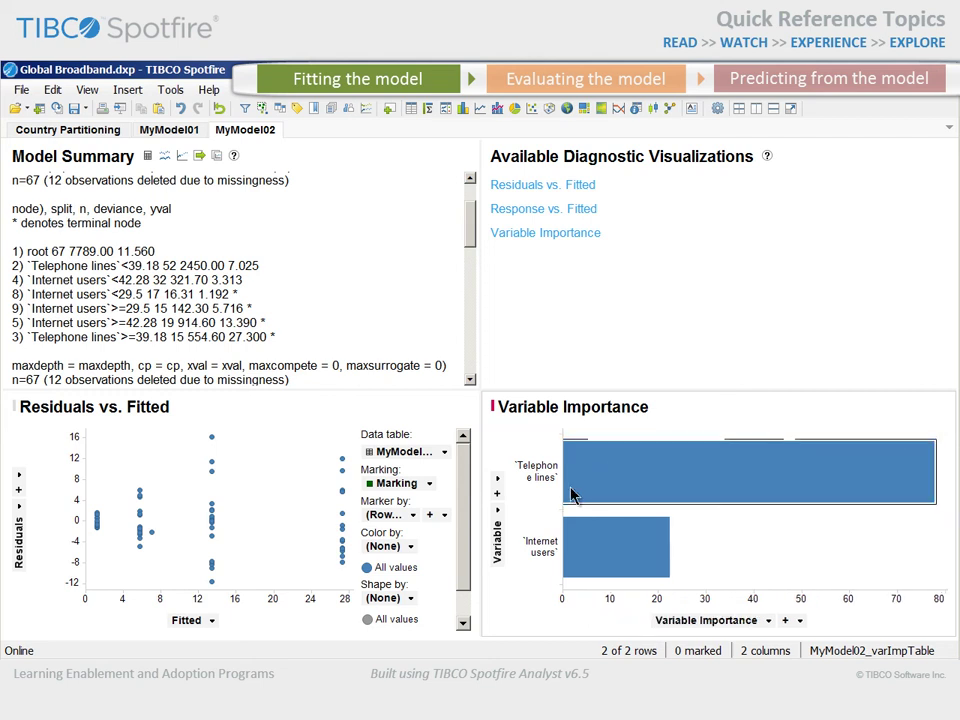
pyautogui.moveTo(563, 480); pyautogui.dragTo(591, 494)
pyautogui.click(418, 408)
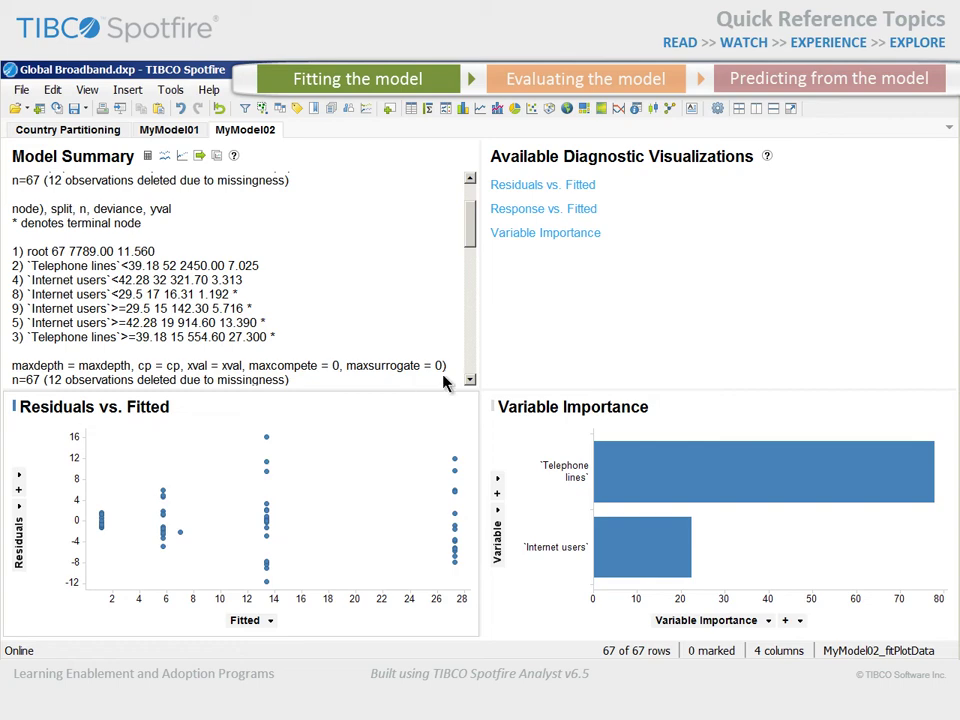
pyautogui.click(525, 210)
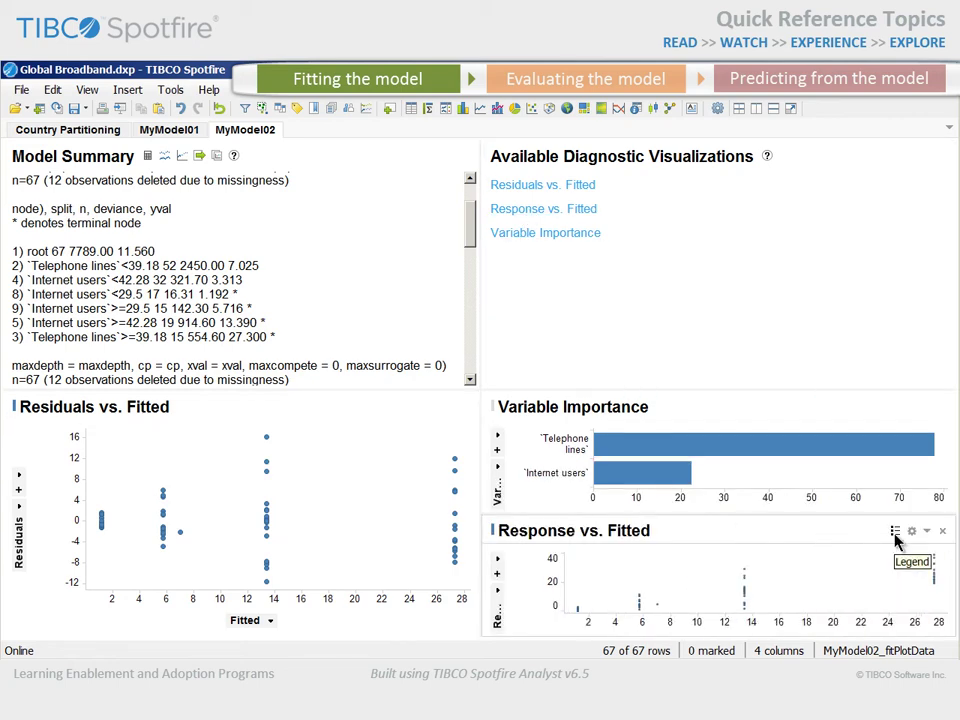
pyautogui.moveTo(896, 538); pyautogui.dragTo(846, 454)
pyautogui.moveTo(718, 503); pyautogui.dragTo(604, 508)
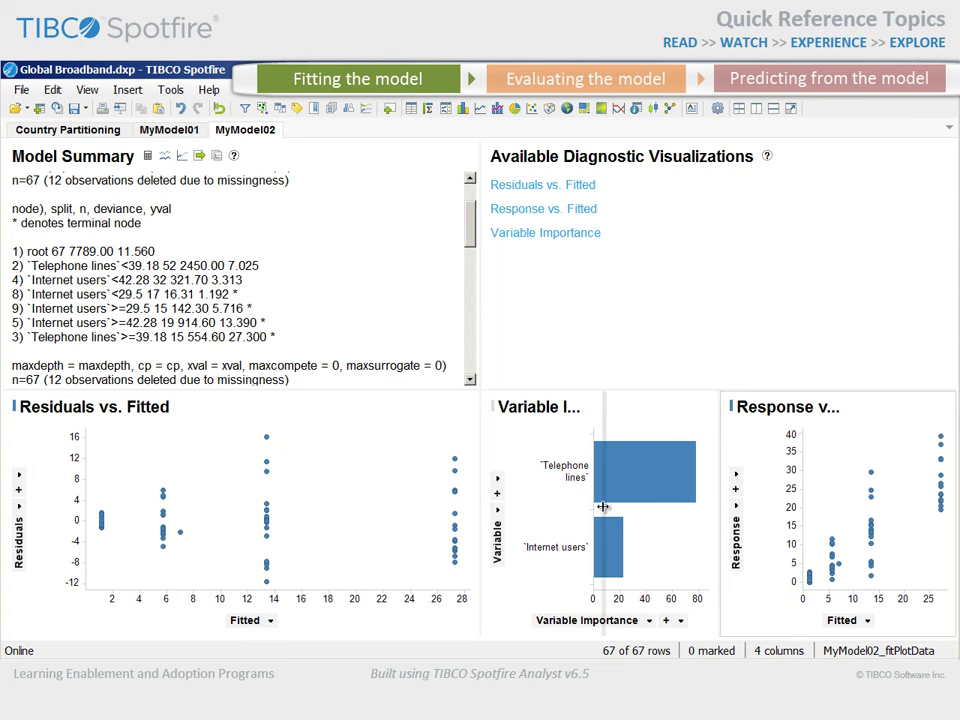
pyautogui.moveTo(487, 508); pyautogui.dragTo(281, 511)
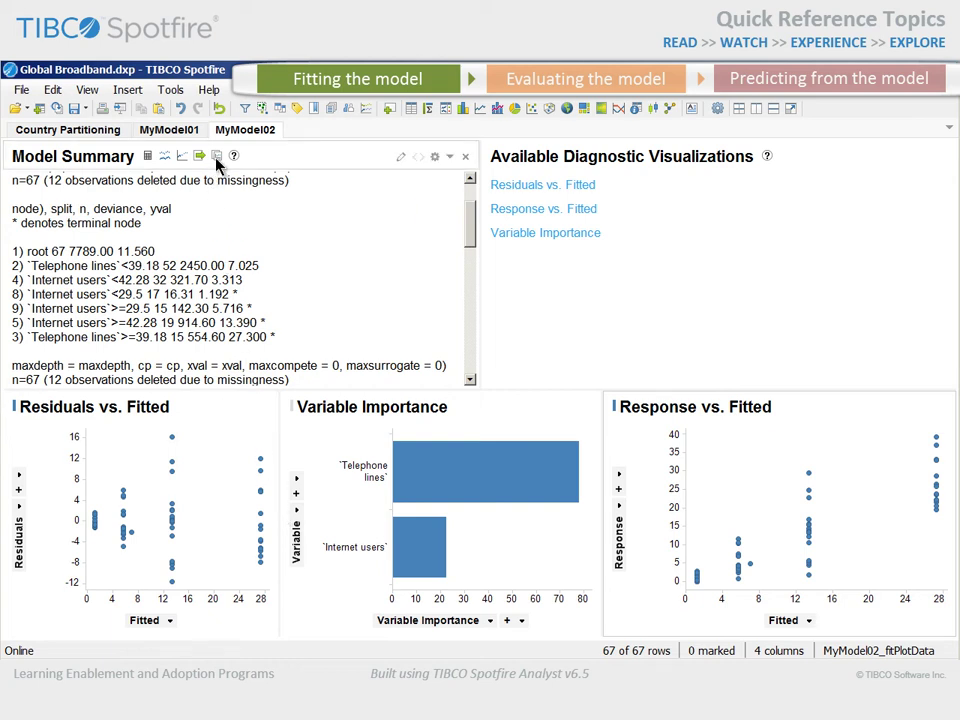
# Step: Switch to the MyModel01 page to view the linear regression summary
pyautogui.click(146, 131)
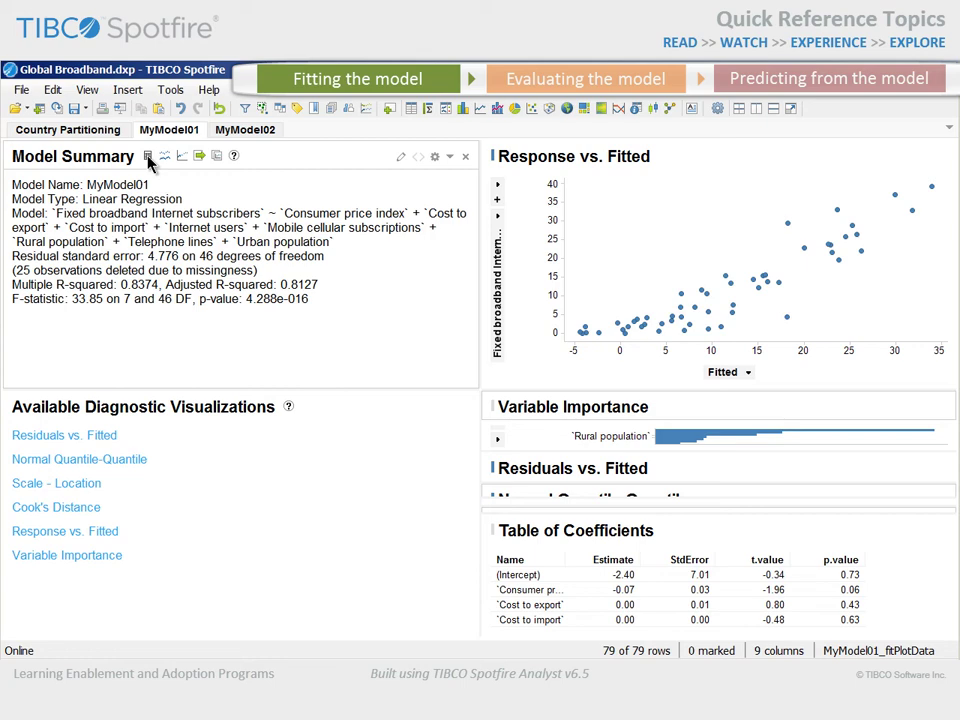
# Step: Show Analytic Models under Country Partitioning and resize its Data Table, Formula and Evaluate columns
pyautogui.click(87, 131)
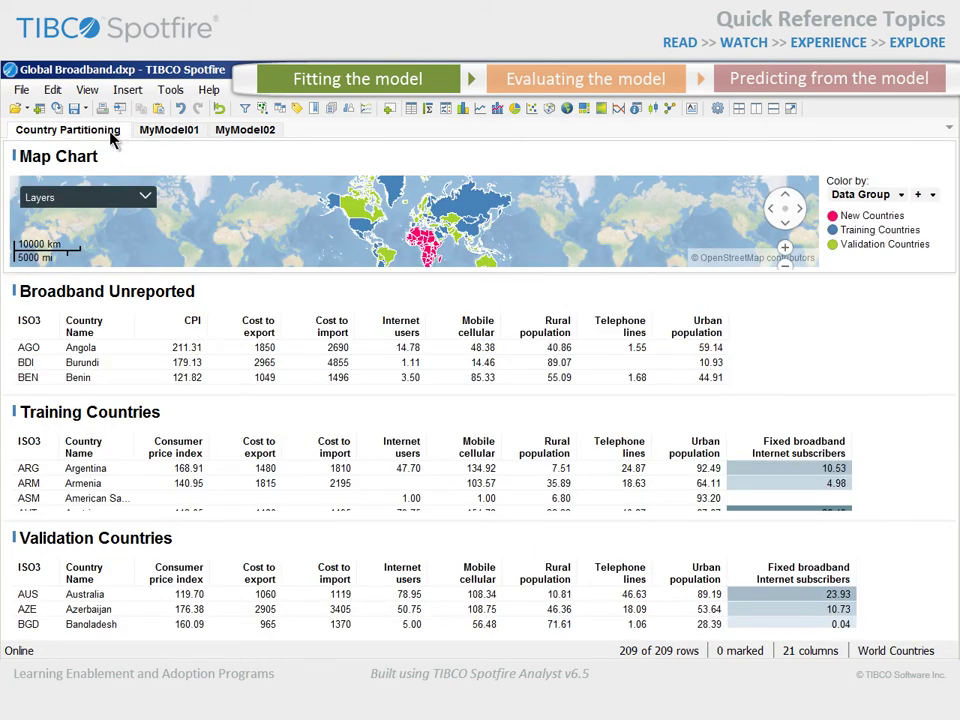
pyautogui.click(86, 90)
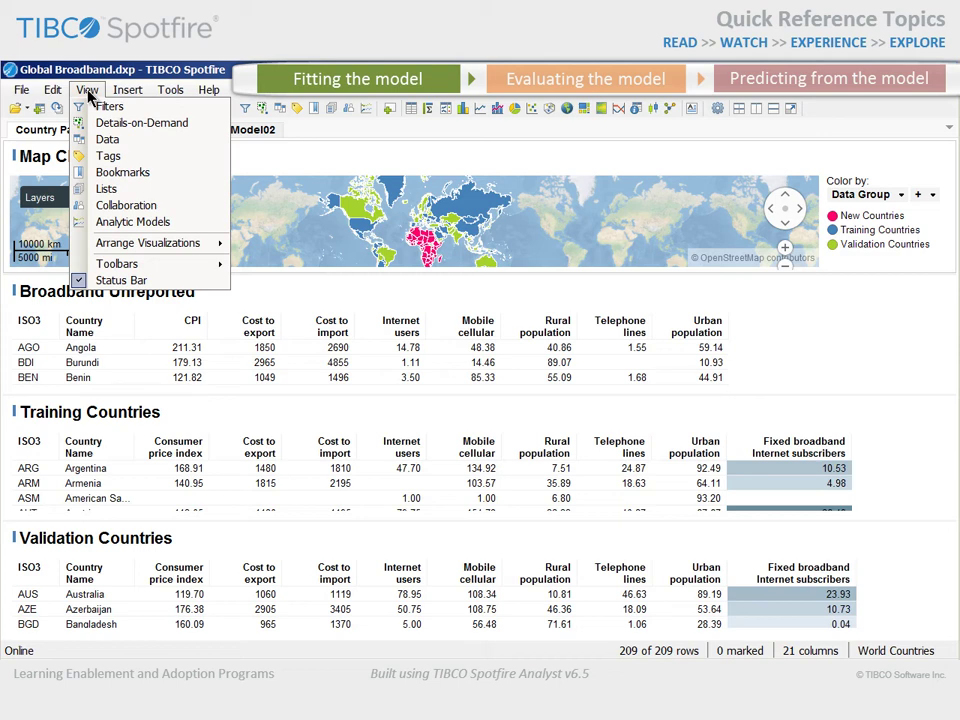
pyautogui.click(90, 224)
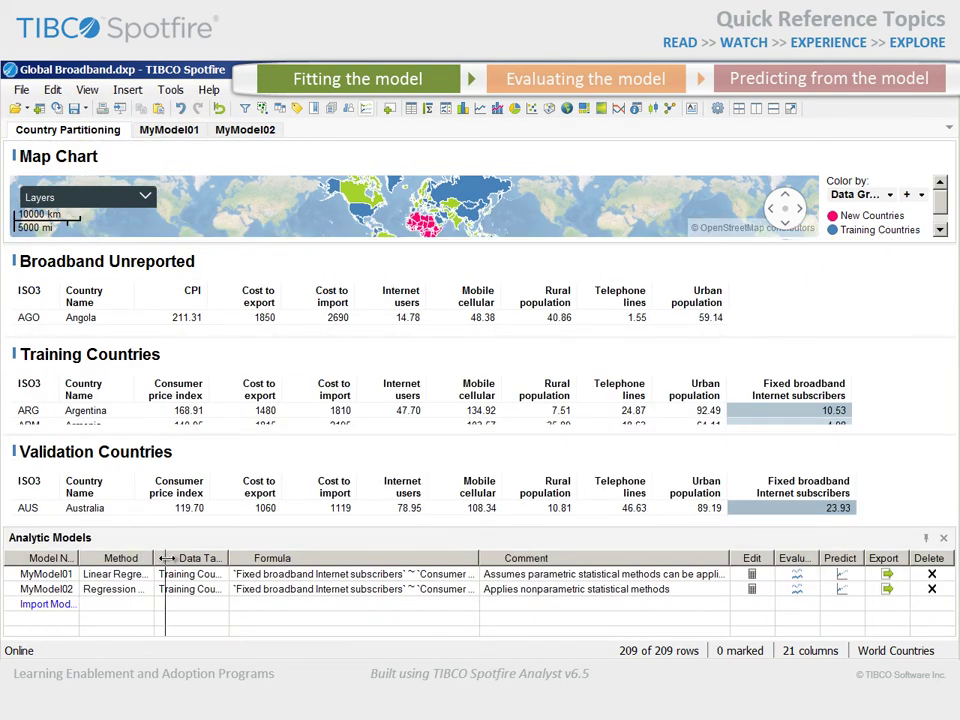
pyautogui.moveTo(166, 558); pyautogui.dragTo(176, 558)
pyautogui.moveTo(497, 556); pyautogui.dragTo(402, 559)
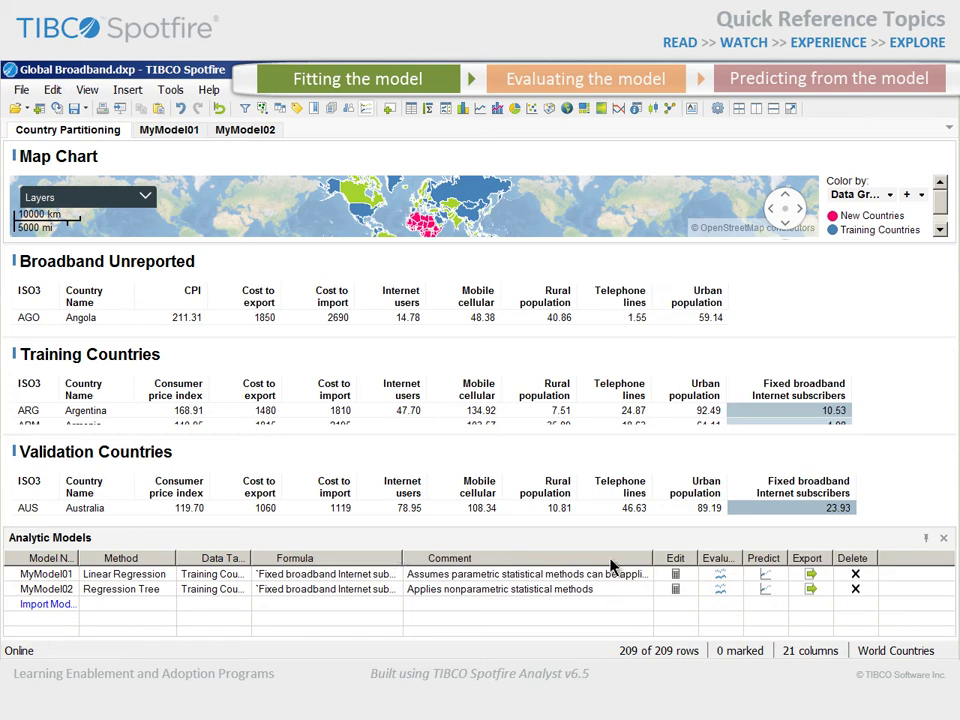
pyautogui.moveTo(744, 558); pyautogui.dragTo(767, 558)
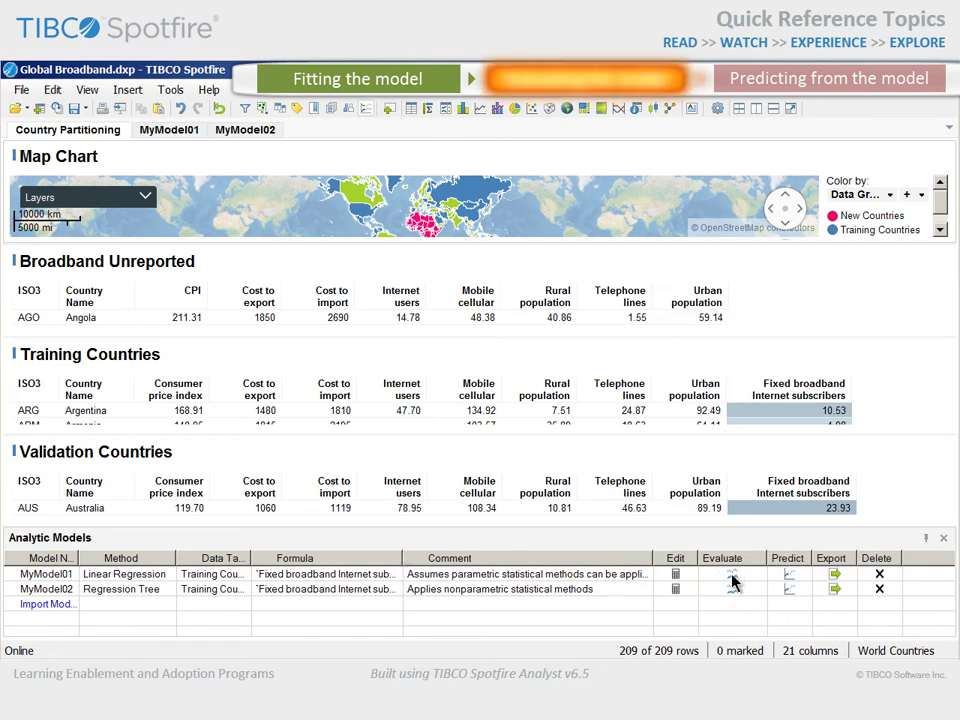
# Step: Evaluate MyModel01 on the Validation Countries table, yielding R2 0.80035 and SSE 1542.4
pyautogui.click(731, 576)
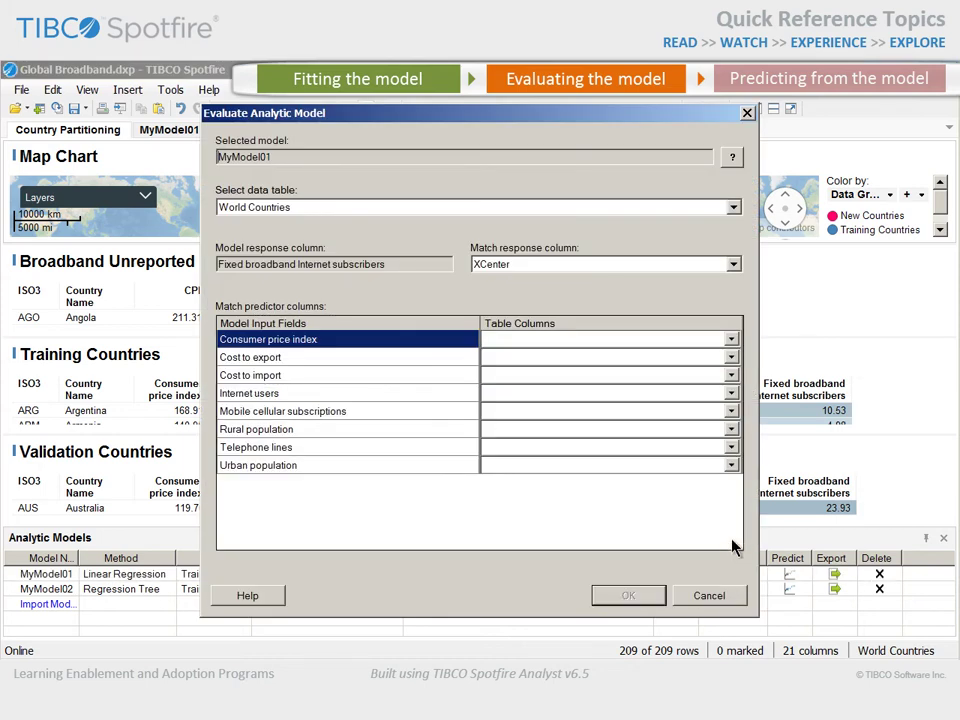
pyautogui.click(733, 207)
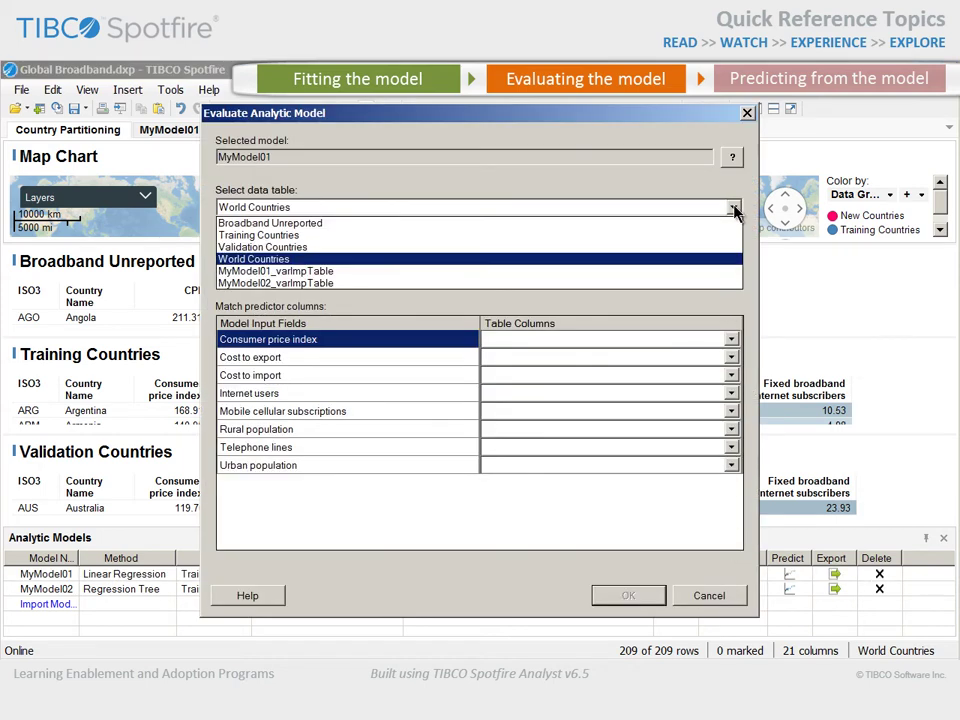
pyautogui.click(688, 248)
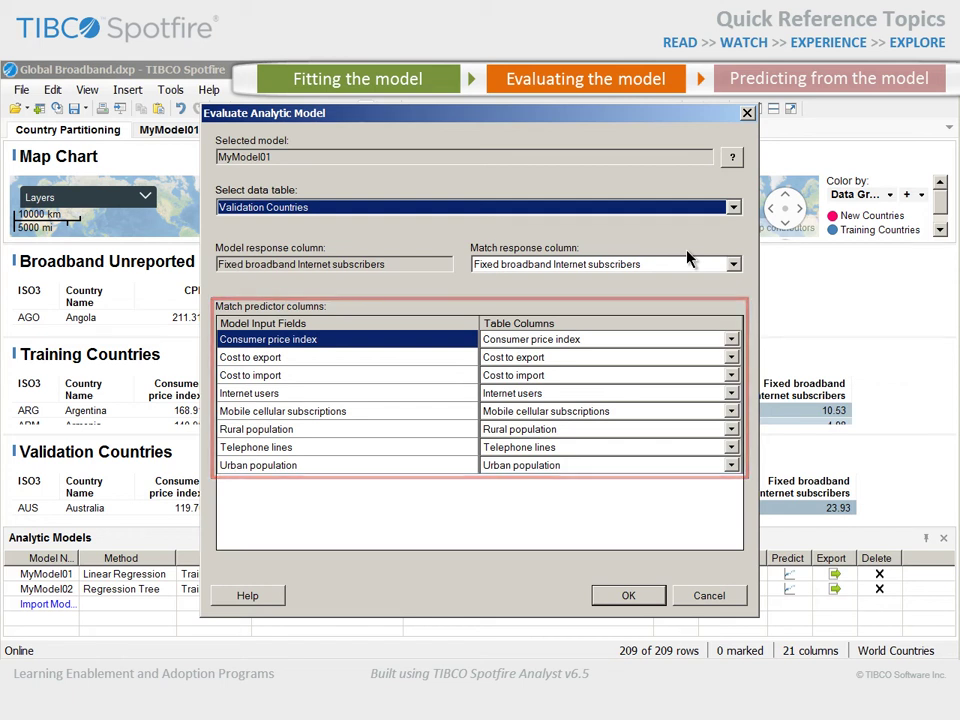
pyautogui.click(646, 602)
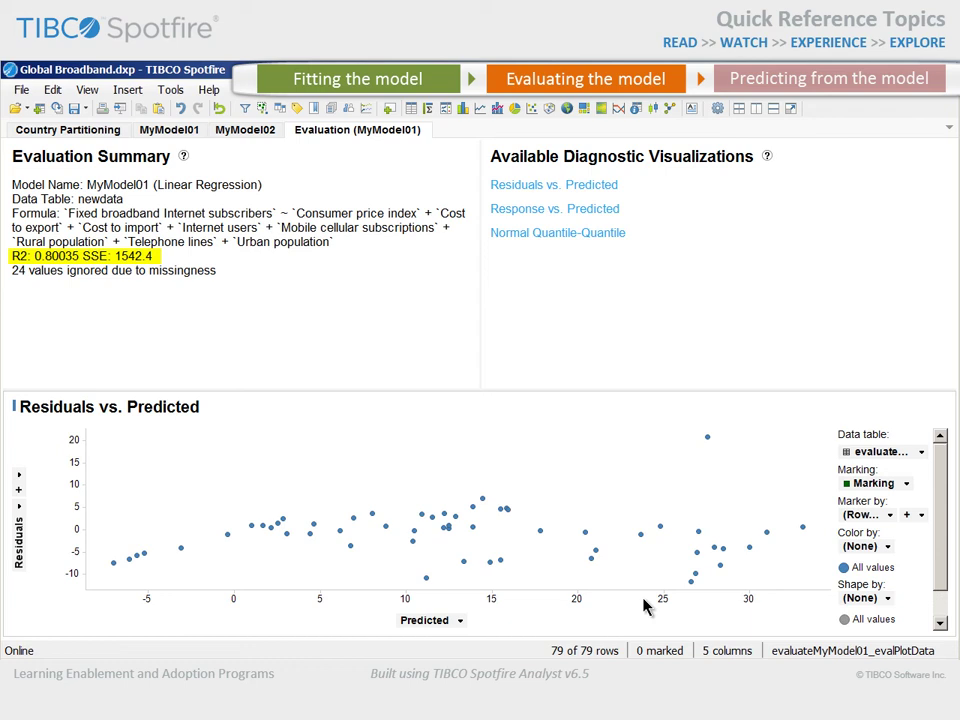
# Step: Hide the legend and dock the Response vs. Predicted plot beside the residuals plot
pyautogui.click(895, 410)
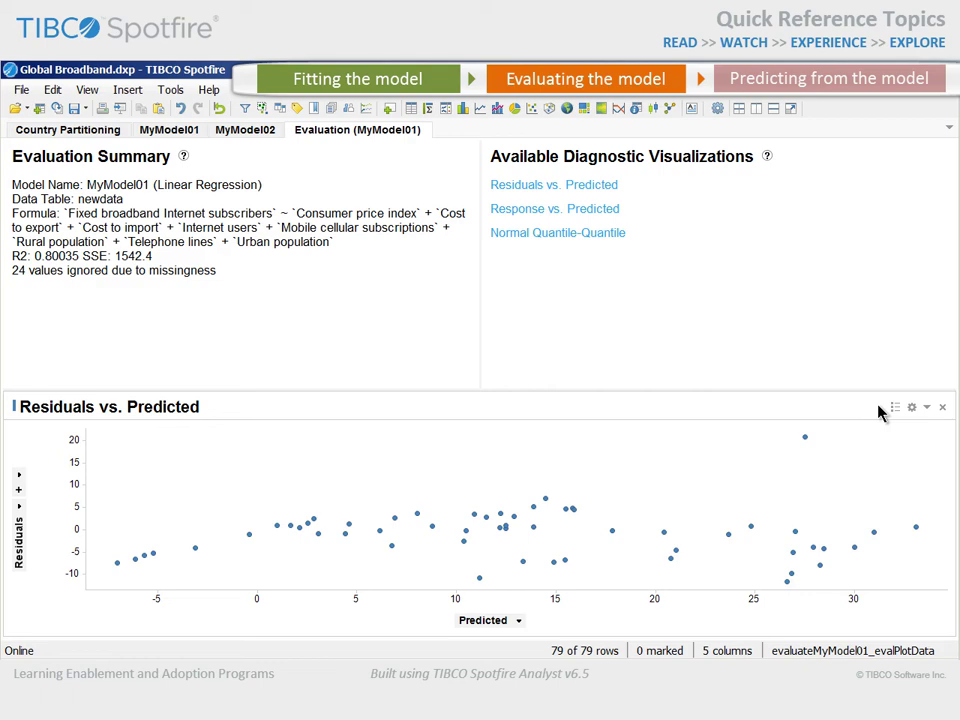
pyautogui.click(600, 210)
pyautogui.moveTo(298, 539); pyautogui.dragTo(790, 452)
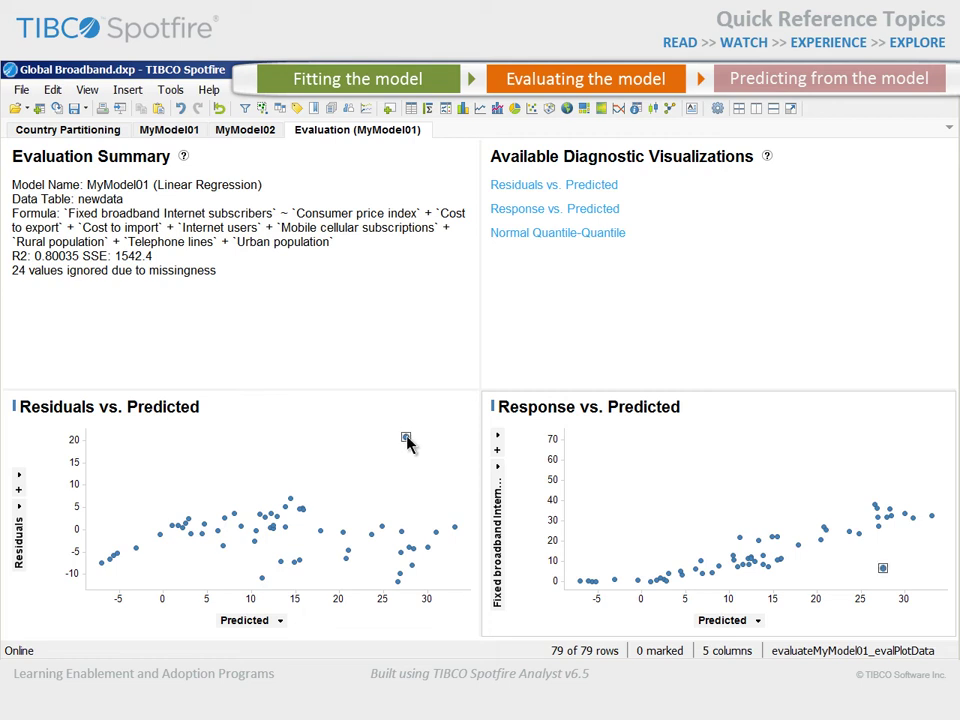
# Step: Add the Normal Quantile-Quantile plot, size the three plots evenly, and go to MyModel02
pyautogui.moveTo(408, 445)
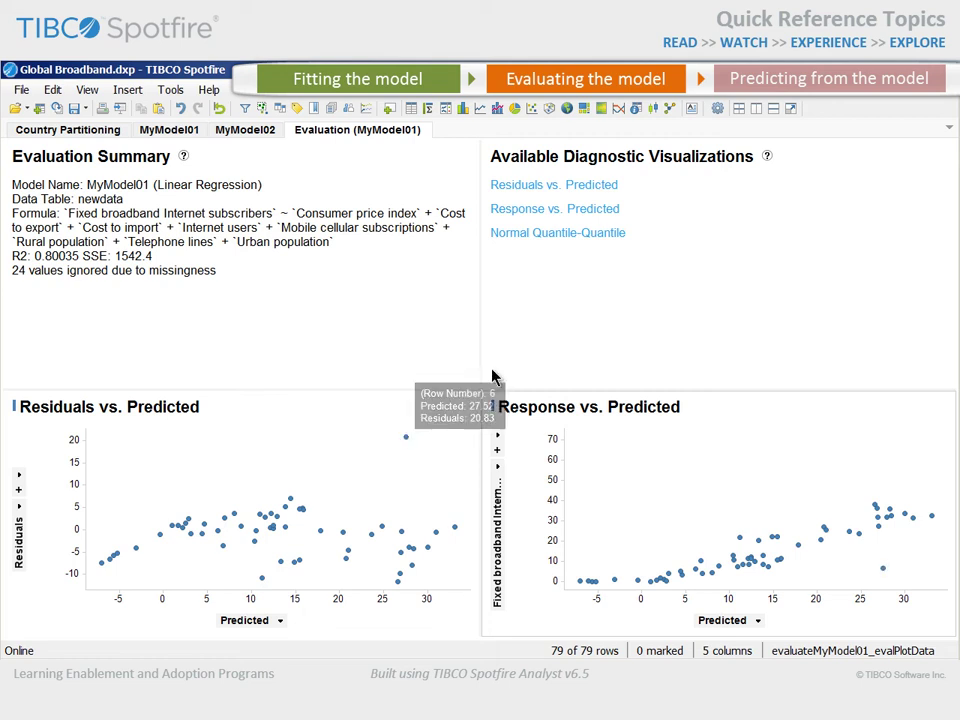
pyautogui.click(536, 234)
pyautogui.moveTo(895, 540); pyautogui.dragTo(846, 444)
pyautogui.moveTo(719, 468); pyautogui.dragTo(565, 468)
pyautogui.moveTo(482, 463); pyautogui.dragTo(259, 463)
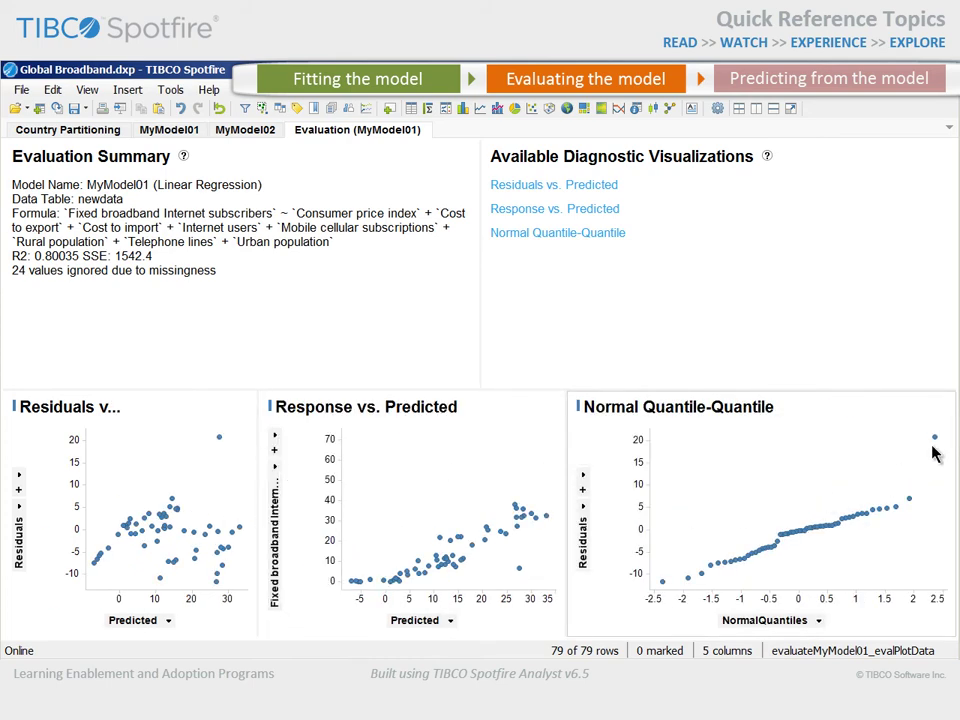
pyautogui.moveTo(935, 444)
pyautogui.click(247, 131)
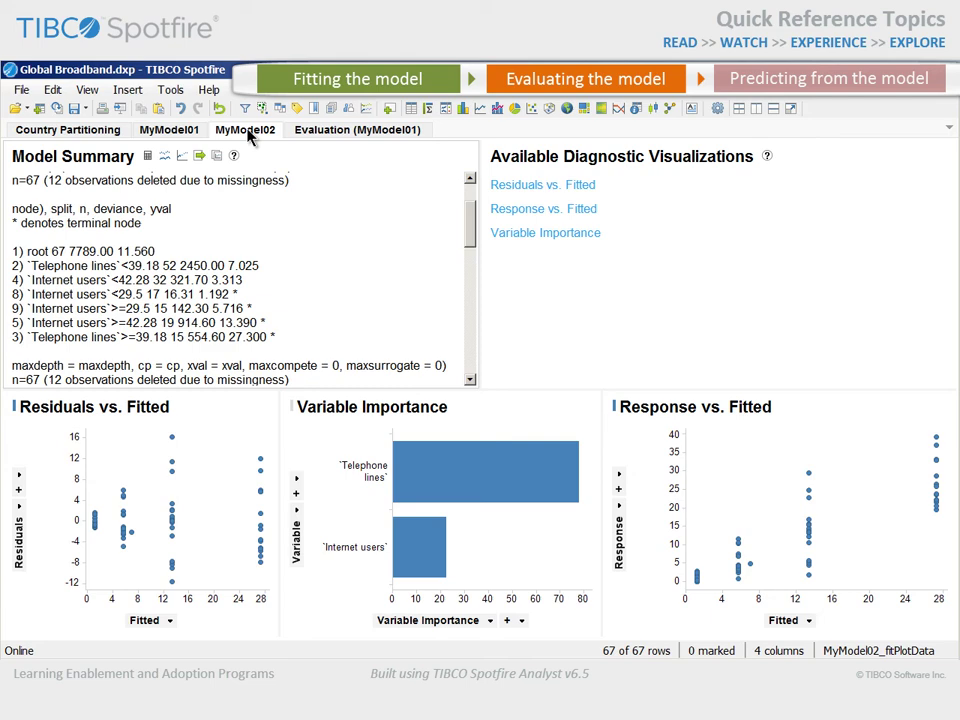
# Step: Score MyModel02 against the Validation Countries table to create its Evaluation page
pyautogui.click(165, 157)
pyautogui.click(530, 207)
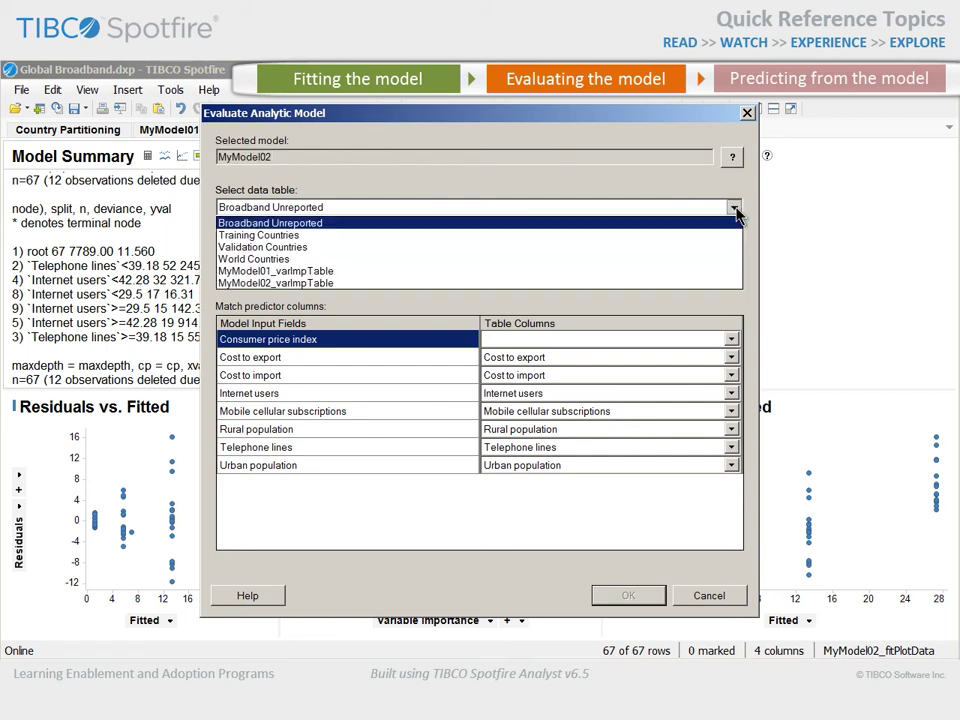
pyautogui.click(320, 249)
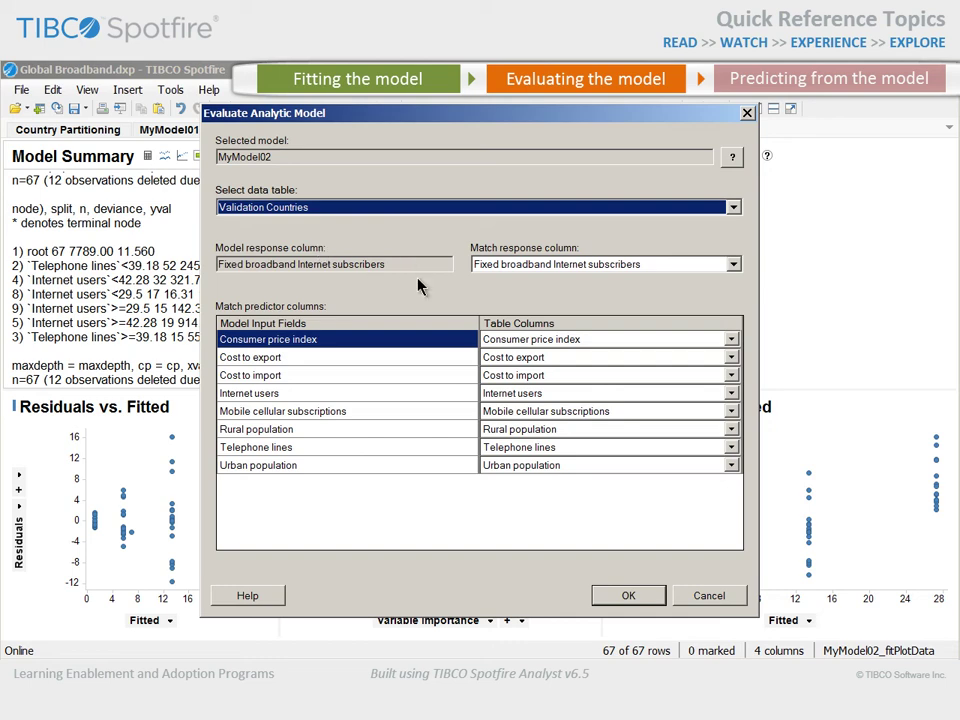
pyautogui.click(628, 596)
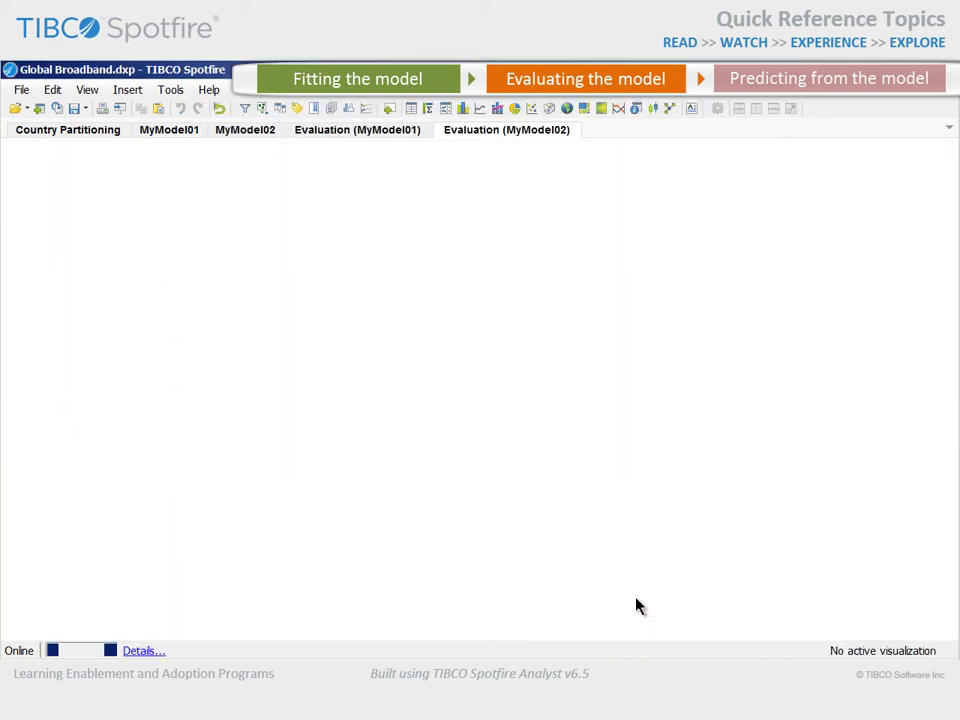
# Step: Place MyModel02's Residuals vs. Predicted beside Response vs. Predicted, legends hidden, then revisit MyModel01
pyautogui.click(899, 408)
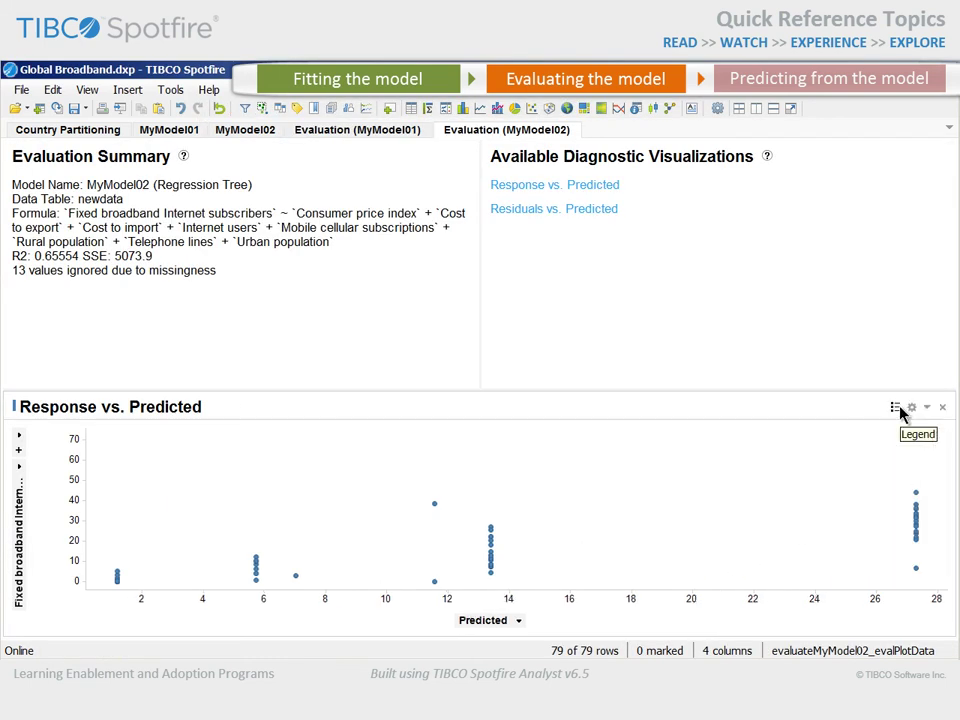
pyautogui.click(566, 212)
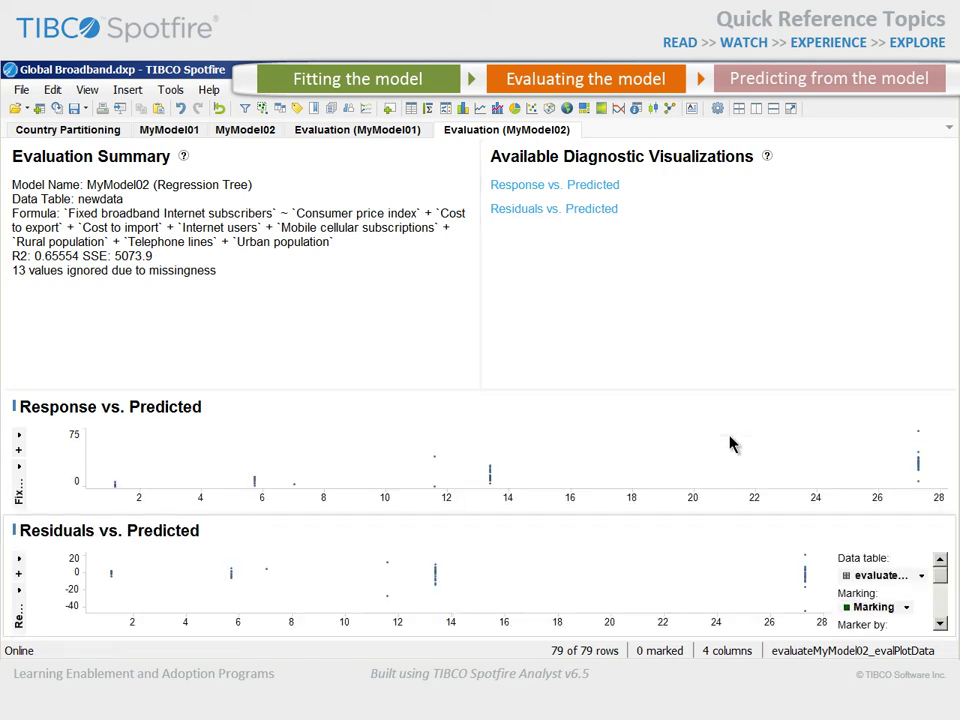
pyautogui.click(895, 531)
pyautogui.moveTo(838, 538); pyautogui.dragTo(852, 453)
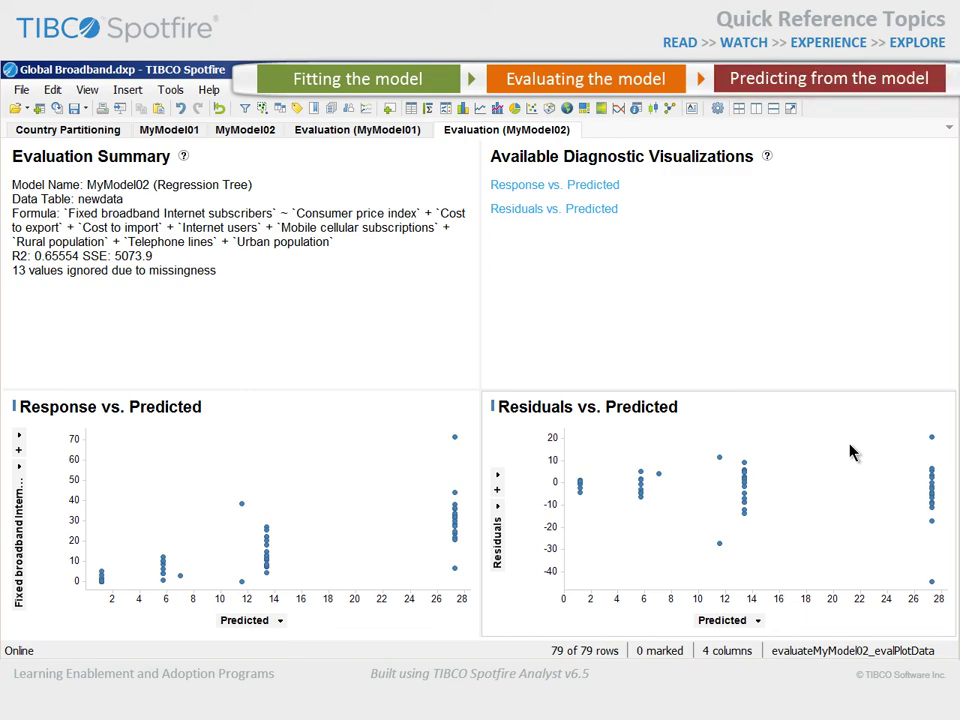
pyautogui.click(176, 133)
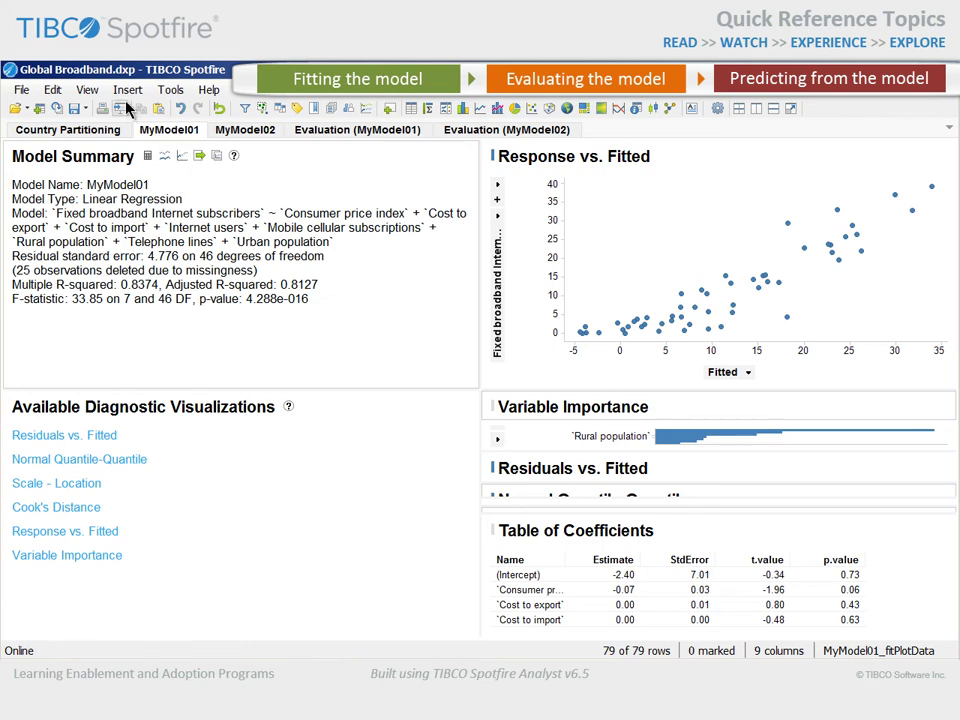
# Step: Predict MyModel01 values into Broadband Unreported, matching Consumer price index to the CPI column
pyautogui.click(127, 89)
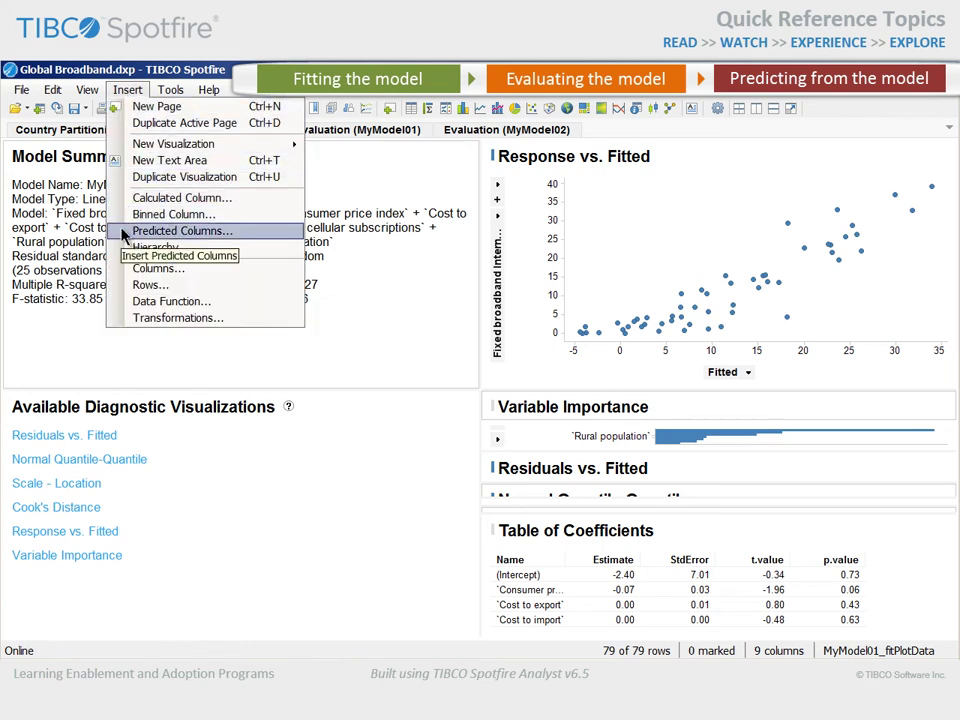
pyautogui.click(67, 130)
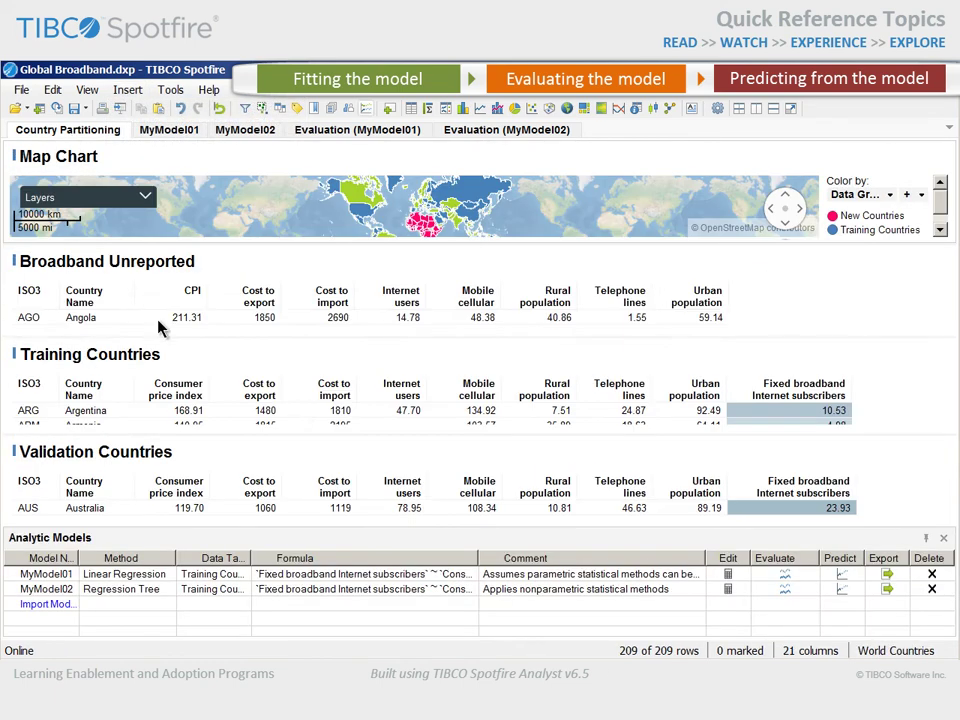
pyautogui.click(842, 575)
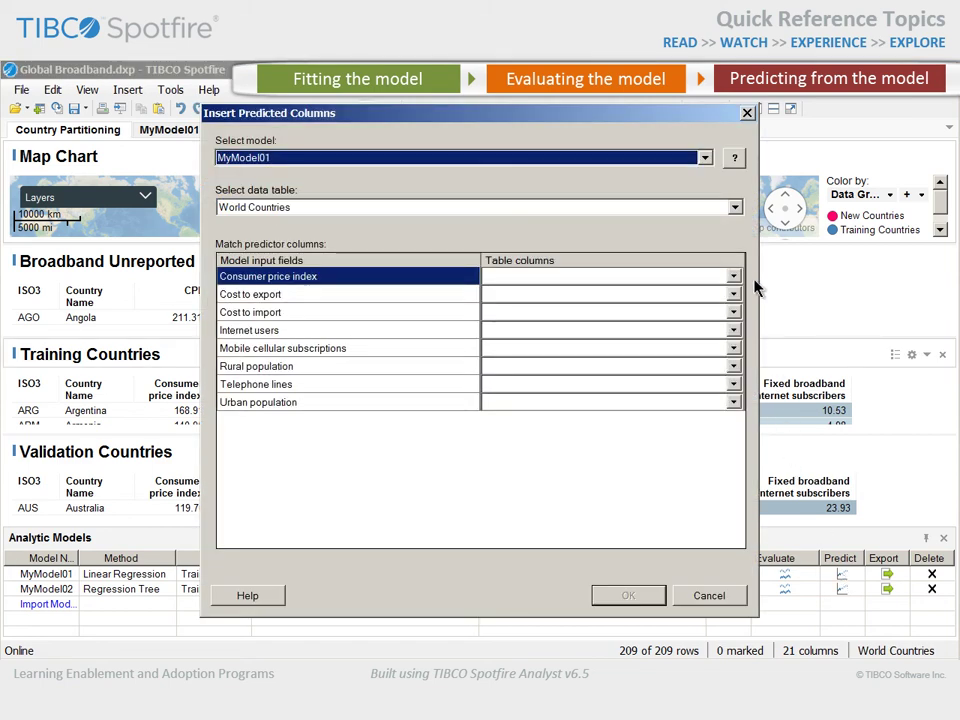
pyautogui.click(734, 207)
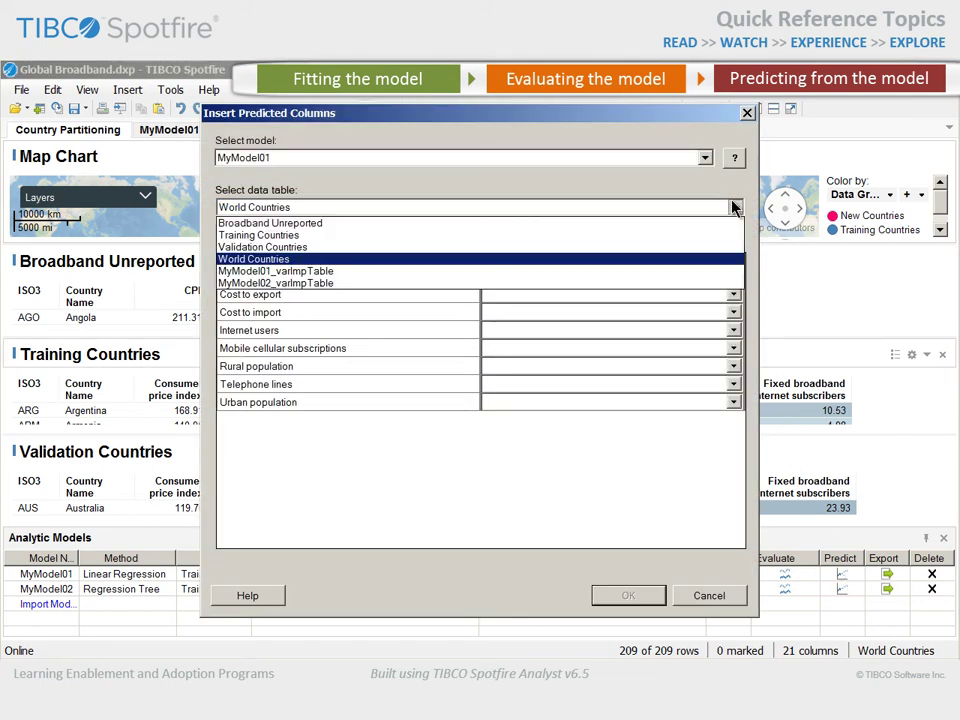
pyautogui.click(345, 223)
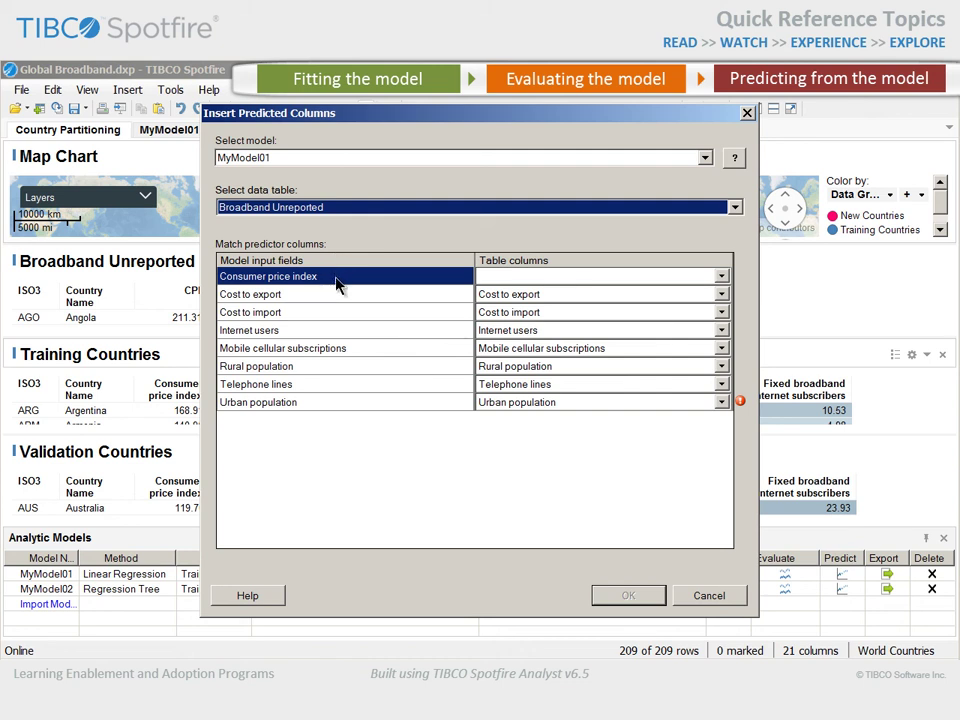
pyautogui.click(720, 278)
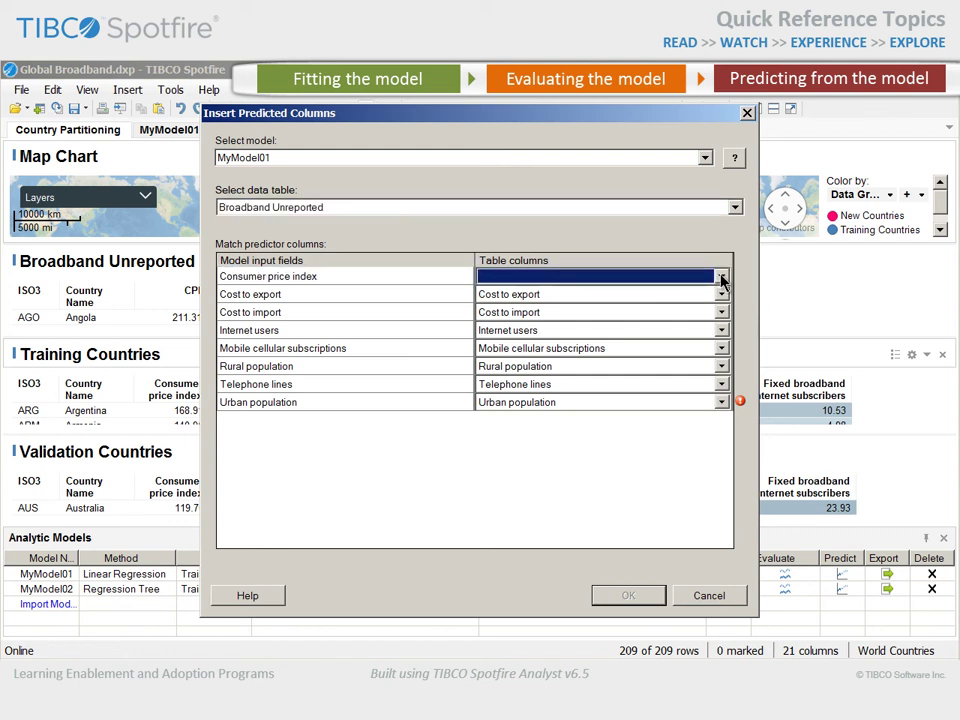
pyautogui.click(720, 278)
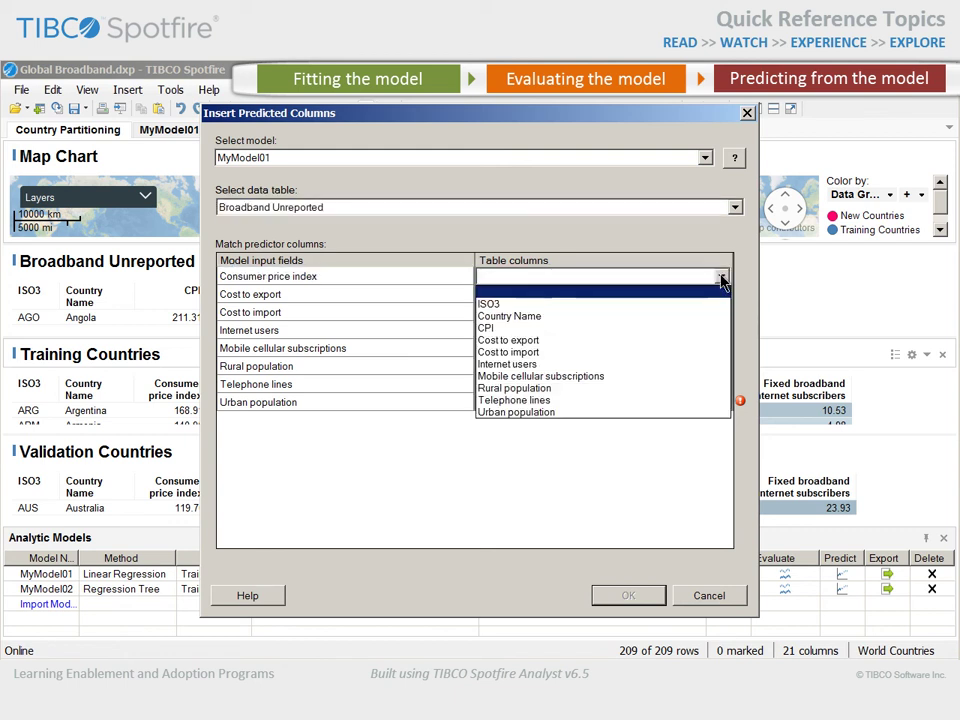
pyautogui.click(562, 328)
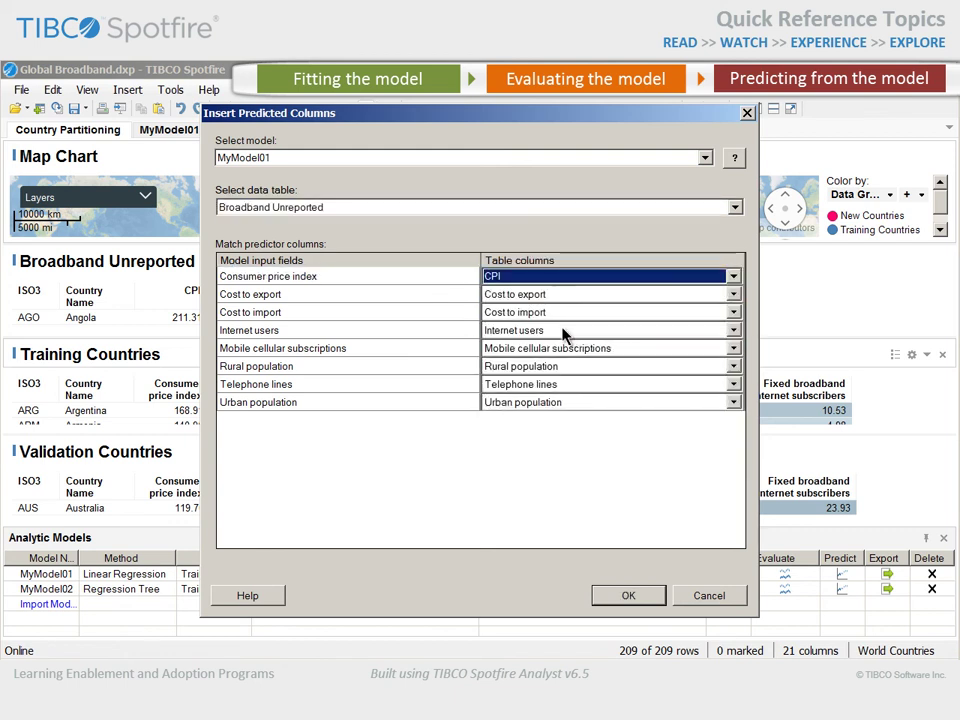
pyautogui.click(620, 596)
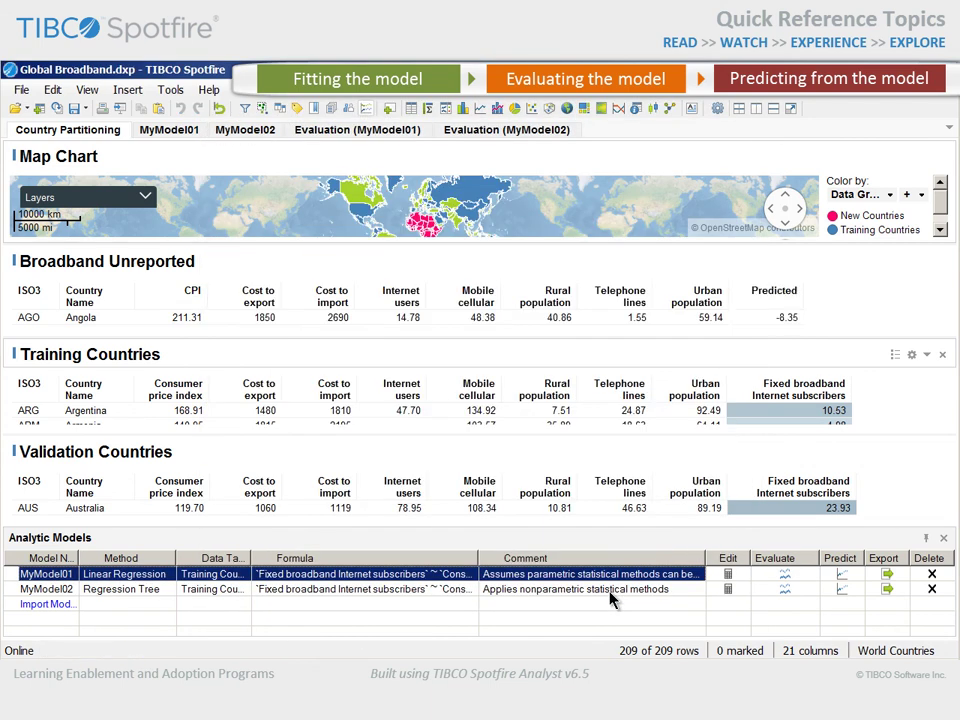
# Step: Maximize the Broadband Unreported table and expand its filter group in the Filters panel
pyautogui.click(790, 108)
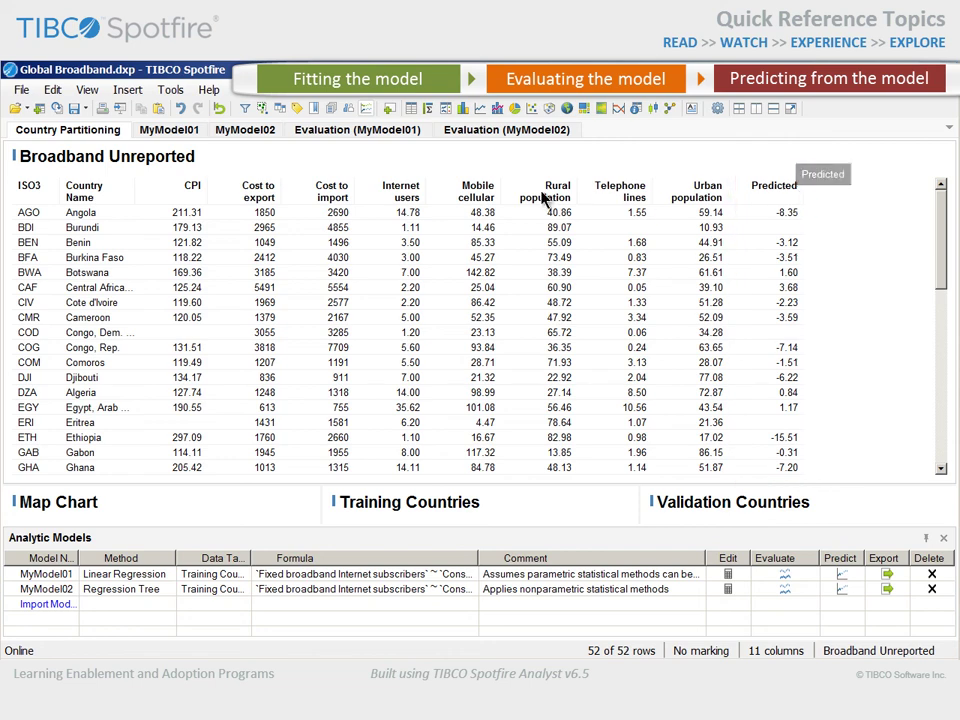
pyautogui.click(246, 109)
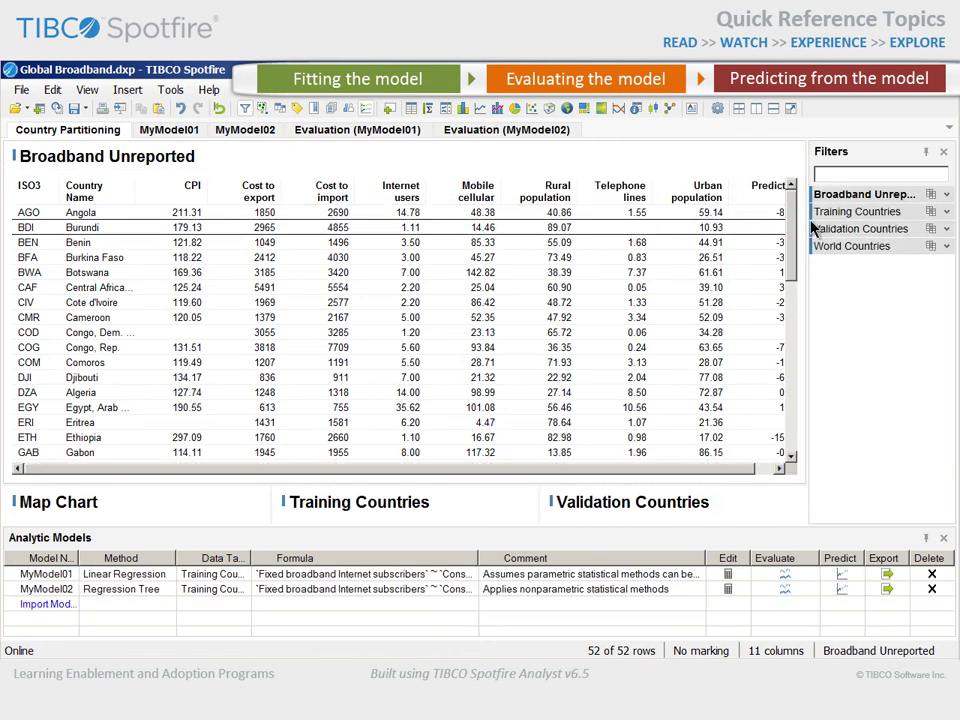
pyautogui.click(945, 197)
pyautogui.moveTo(948, 215); pyautogui.dragTo(948, 425)
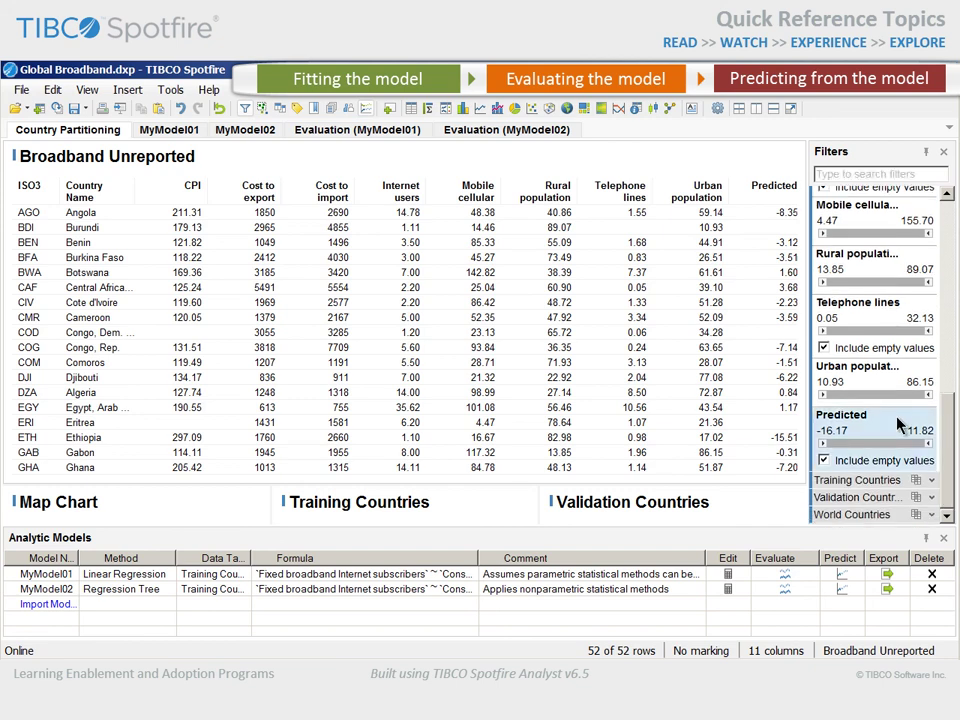
# Step: Rename the Predicted column by appending 'fixed broadband Internet subscribers'
pyautogui.rightClick(899, 425)
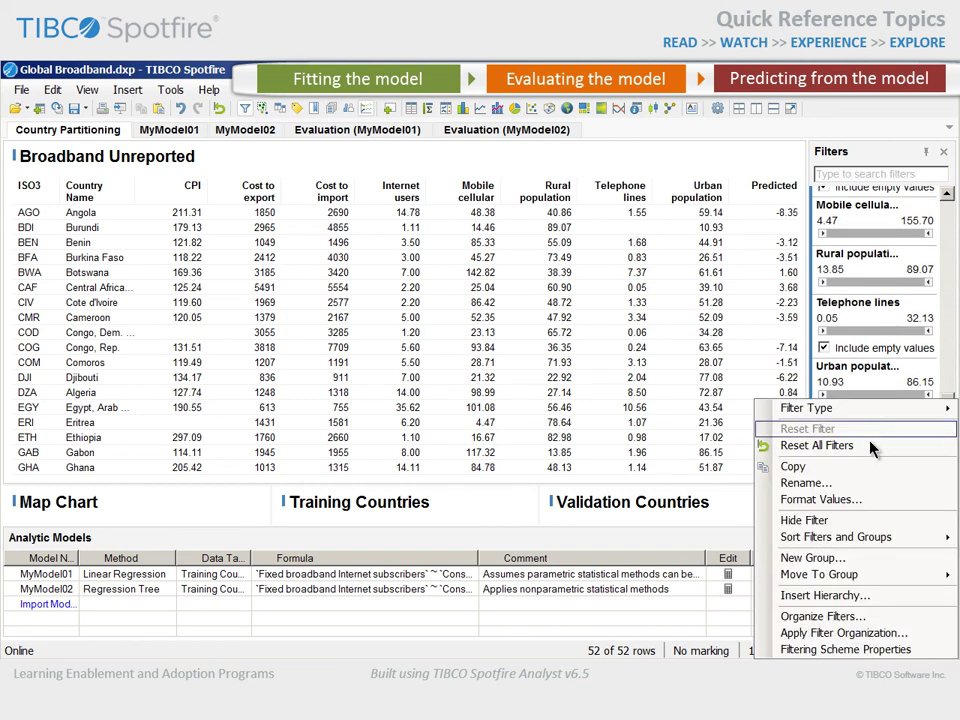
pyautogui.click(853, 483)
pyautogui.press('End')
pyautogui.write('fixed broadband')
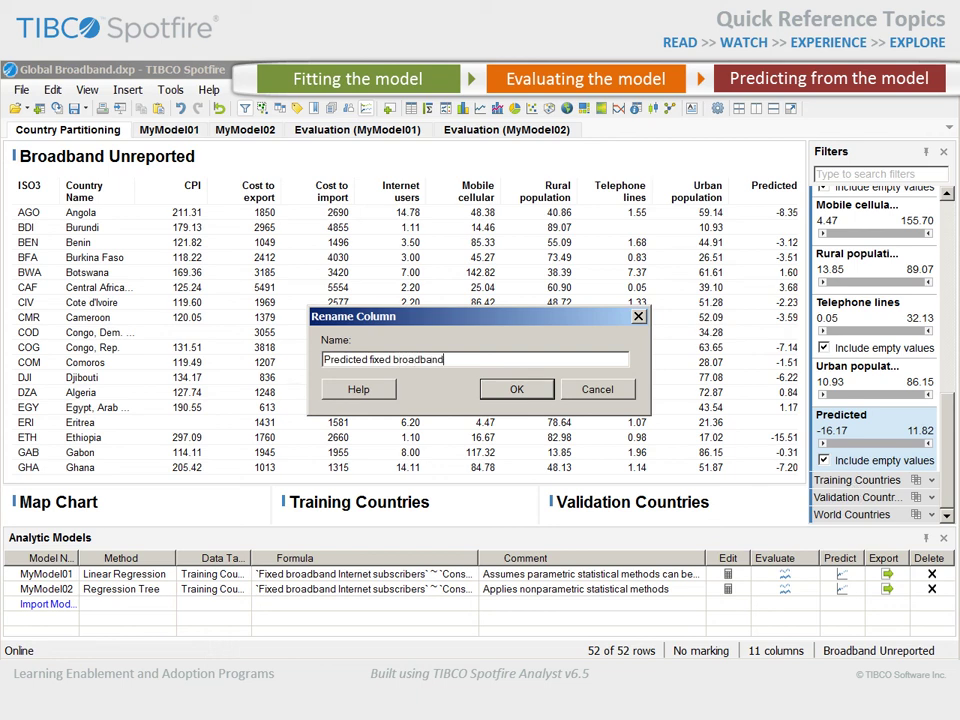
pyautogui.write(' Internet subscribers')
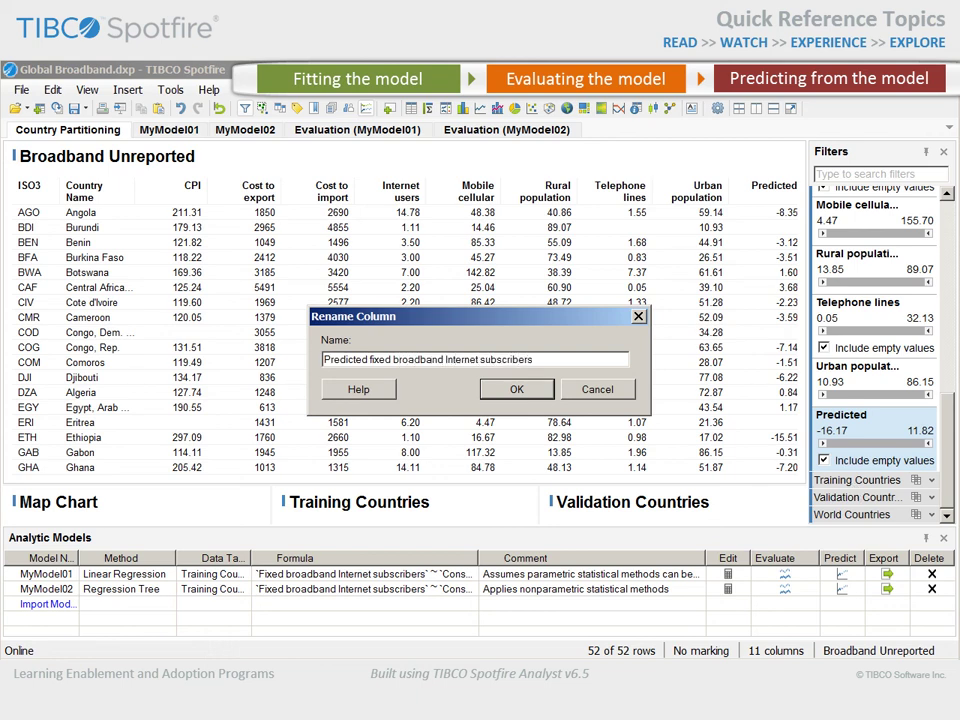